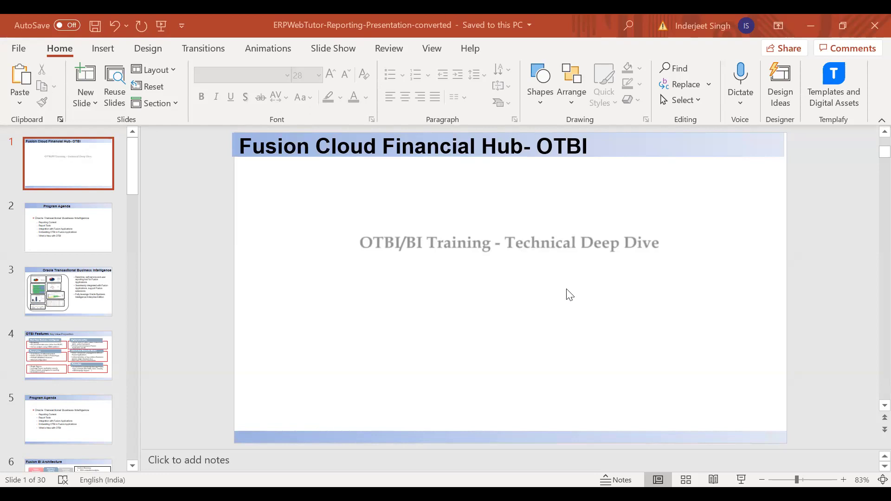
- Scroll from slide 2 down to the Oracle Transactional Business Intelligence slide
{"action": "scroll", "coordinate": [611, 332], "scroll_direction": "down", "scroll_amount": 1}
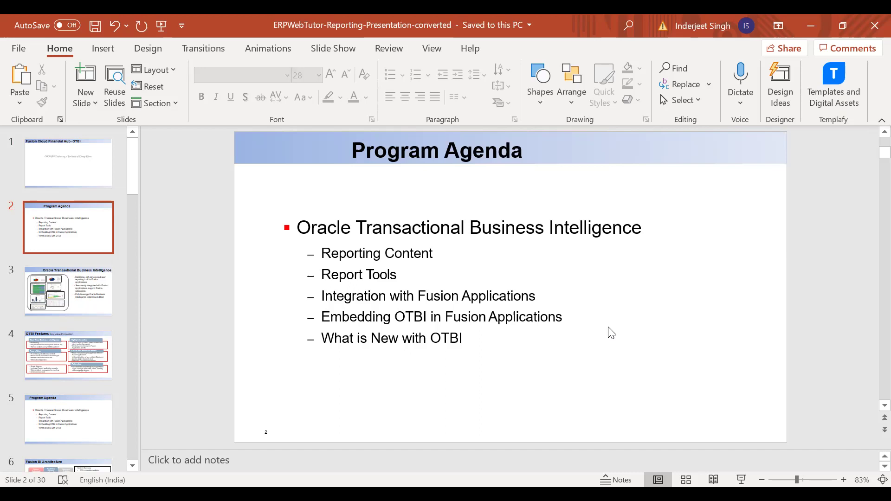
{"action": "scroll", "coordinate": [611, 333], "scroll_direction": "down", "scroll_amount": 1}
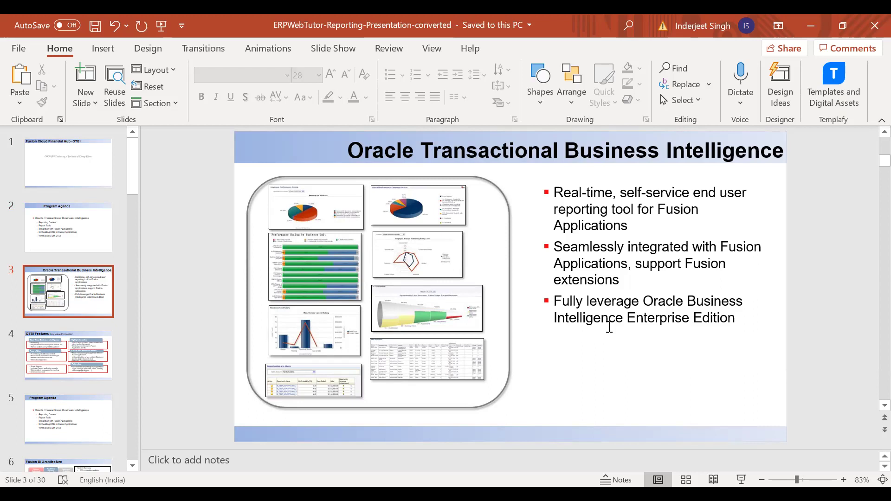
- Advance from slide 3 to slide 4, OTBI Features Key Value Proposition
{"action": "scroll", "coordinate": [610, 327], "scroll_direction": "down", "scroll_amount": 1}
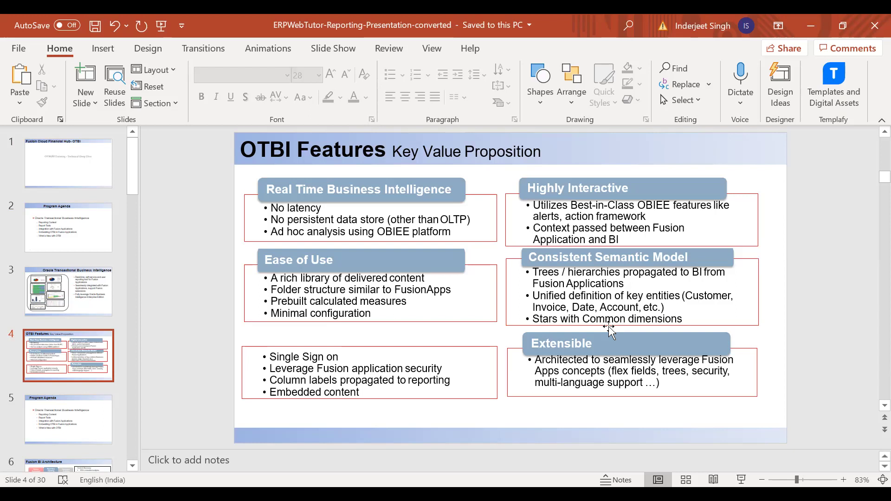
{"action": "scroll", "coordinate": [609, 328], "scroll_direction": "down", "scroll_amount": 1}
- Scroll past slide 5 to reach slide 6, Fusion BI Architecture
{"action": "scroll", "coordinate": [609, 327], "scroll_direction": "up", "scroll_amount": 1}
{"action": "scroll", "coordinate": [609, 327], "scroll_direction": "down", "scroll_amount": 1}
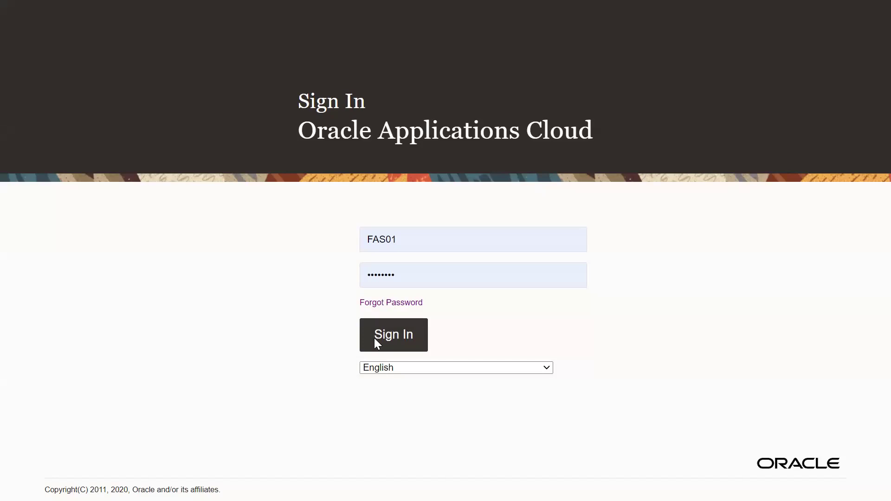
- Sign in to Vision and open Reports and Analytics from the Navigator's Tools group
{"action": "left_click", "coordinate": [377, 344]}
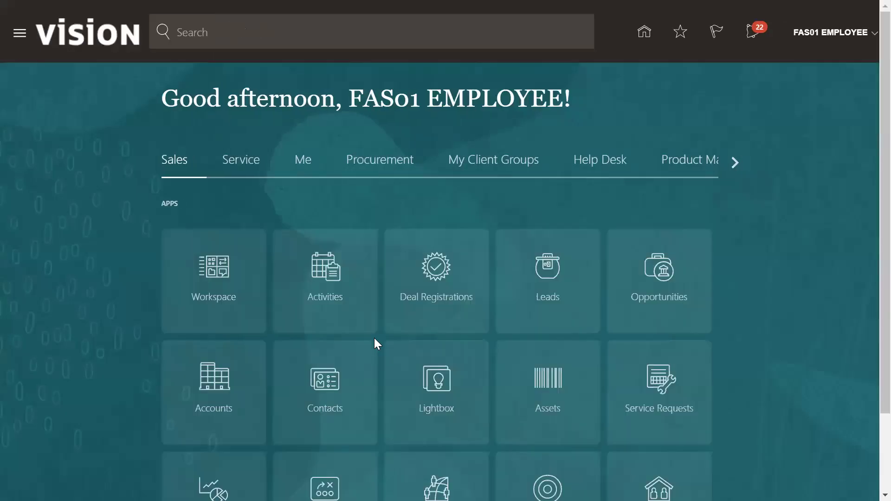
{"action": "left_click", "coordinate": [19, 36]}
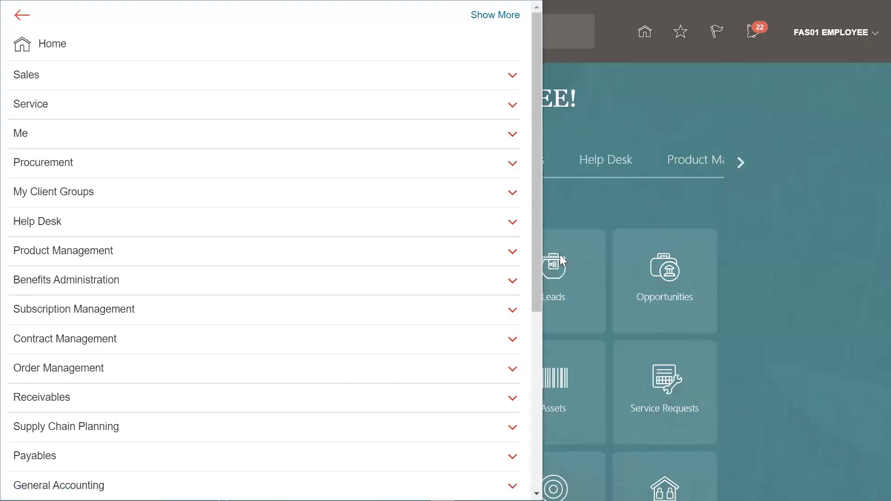
{"action": "left_click_drag", "start_coordinate": [539, 238], "coordinate": [444, 436]}
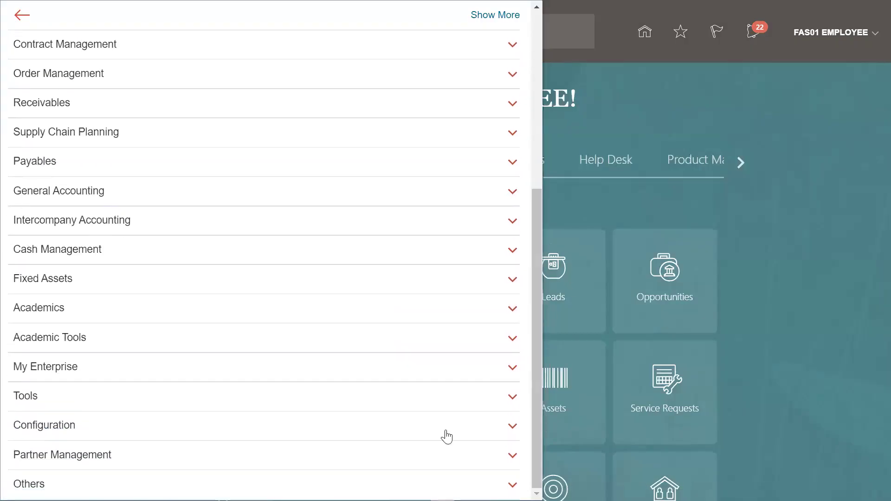
{"action": "left_click", "coordinate": [128, 397]}
{"action": "scroll", "coordinate": [129, 398], "scroll_direction": "down", "scroll_amount": 3}
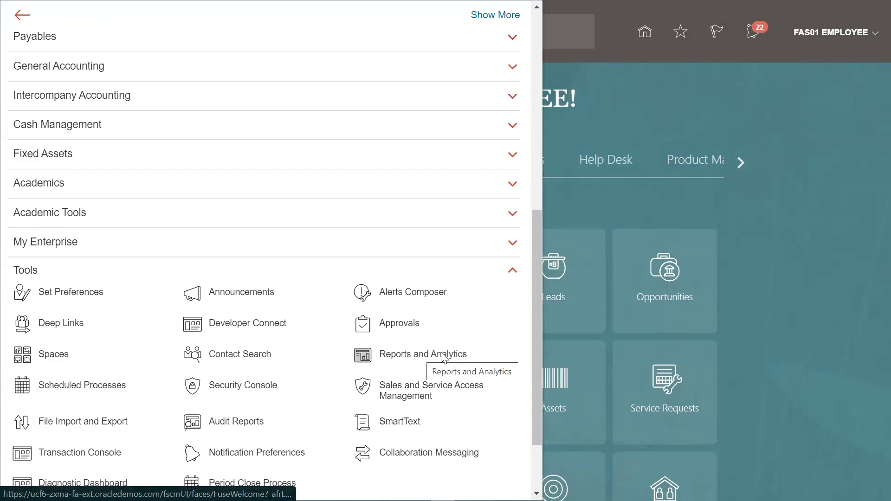
{"action": "left_click", "coordinate": [447, 155]}
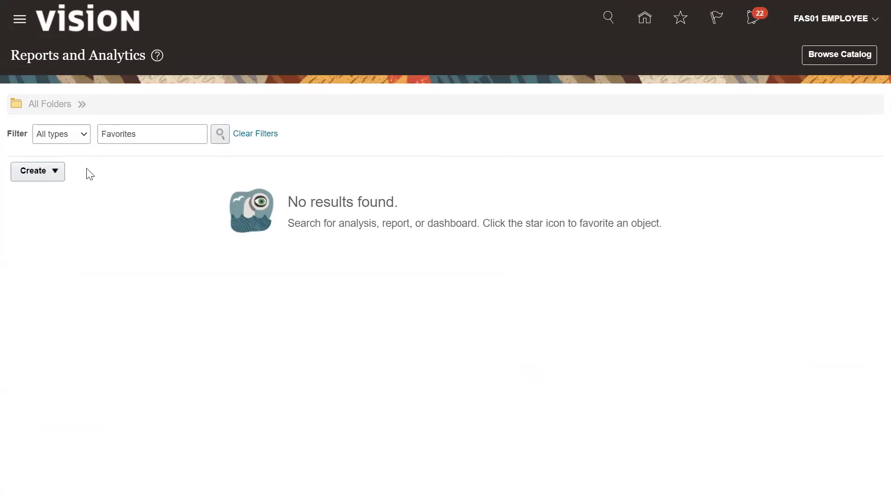
- Create a new analysis on Payables Invoices - Transactions Real Time, found by searching 'Payables'
{"action": "left_click", "coordinate": [61, 177]}
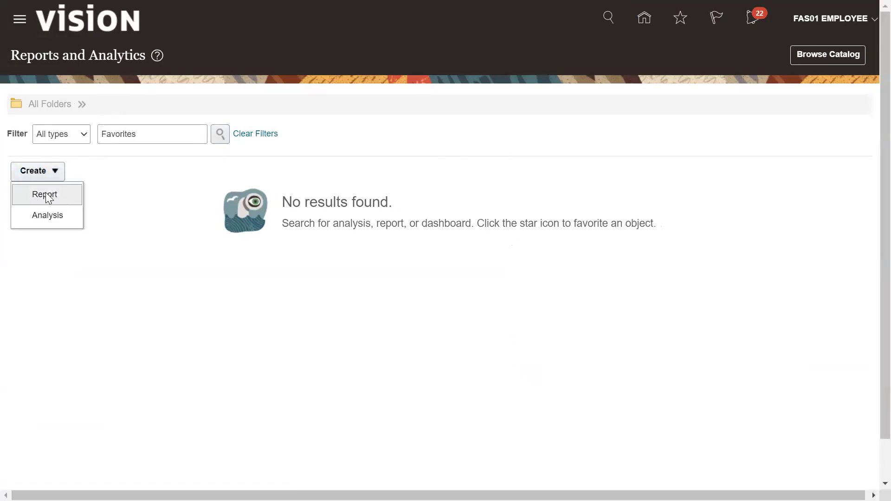
{"action": "left_click", "coordinate": [42, 218]}
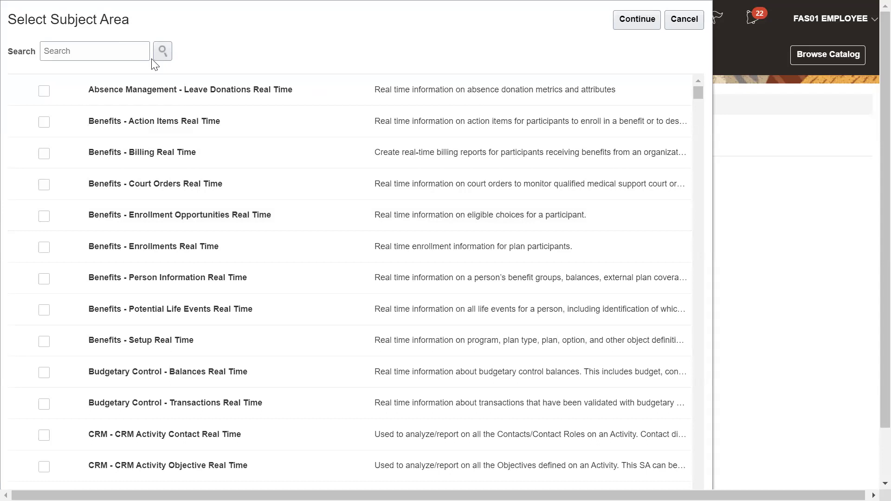
{"action": "left_click", "coordinate": [99, 41]}
{"action": "type", "text": "Payables"}
{"action": "key", "text": "Tab"}
{"action": "key", "text": "Return"}
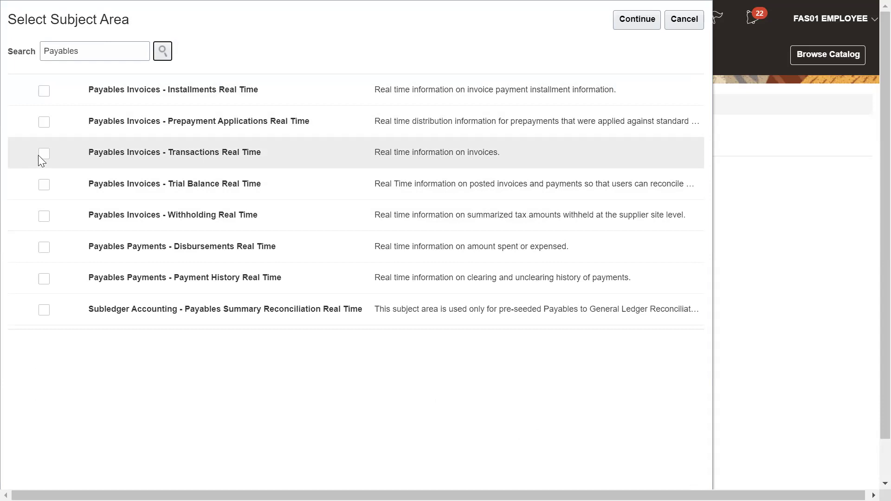
{"action": "left_click", "coordinate": [44, 153]}
{"action": "left_click", "coordinate": [682, 21]}
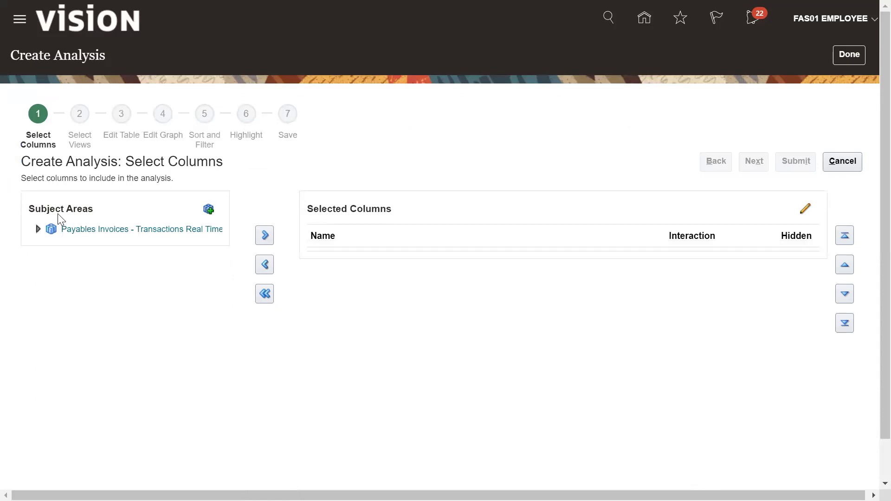
- Expand the Business Unit folder and add Business Unit Name and Primary Ledger as columns
{"action": "left_click", "coordinate": [37, 229]}
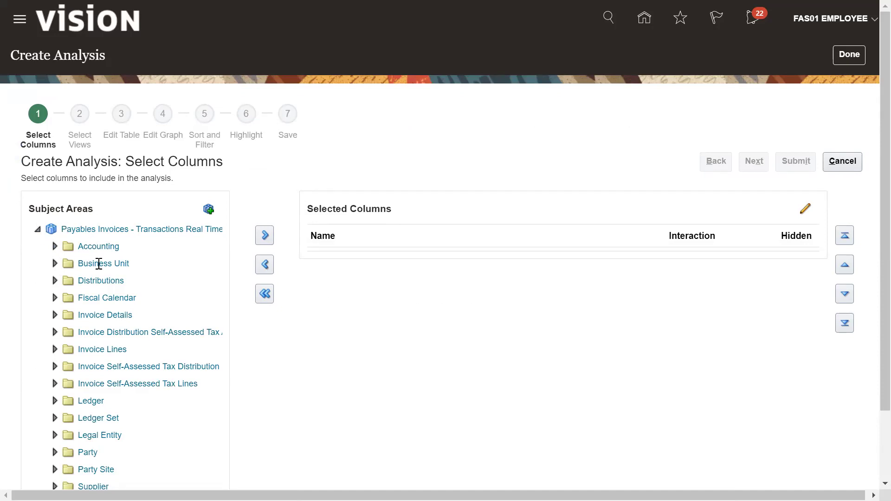
{"action": "left_click", "coordinate": [54, 263]}
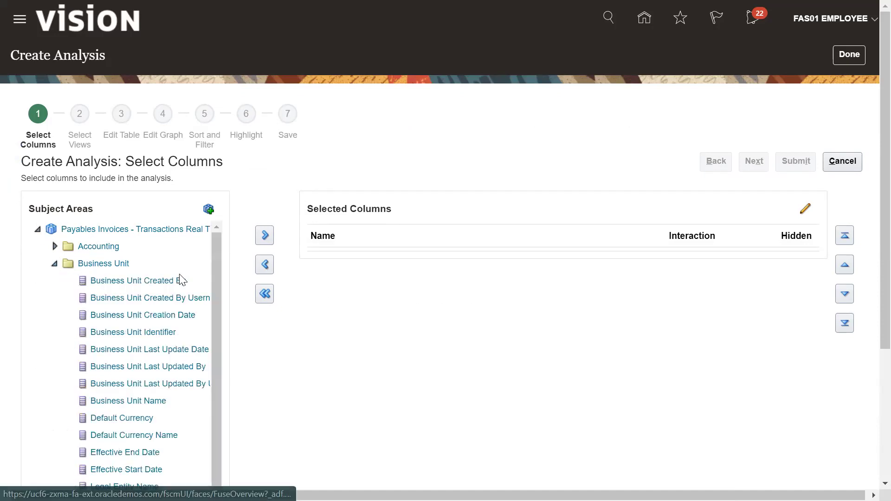
{"action": "left_click_drag", "start_coordinate": [216, 319], "coordinate": [211, 364]}
{"action": "left_click", "coordinate": [159, 334]}
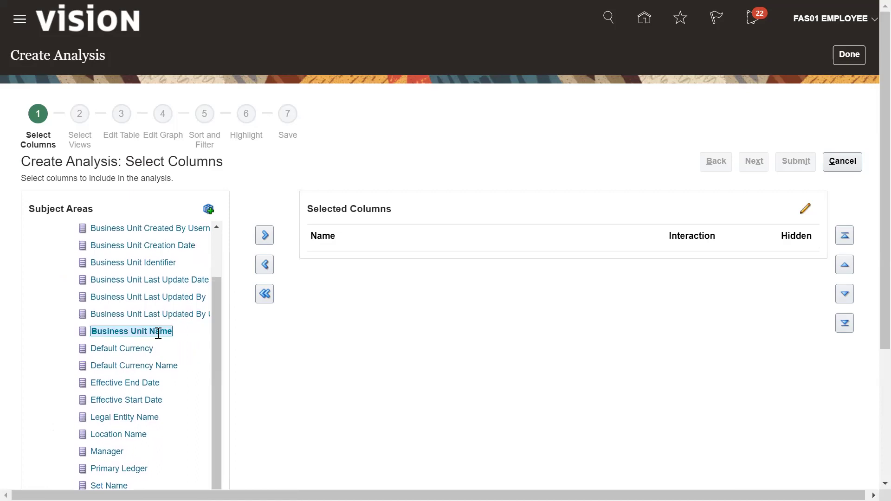
{"action": "left_click", "coordinate": [266, 236]}
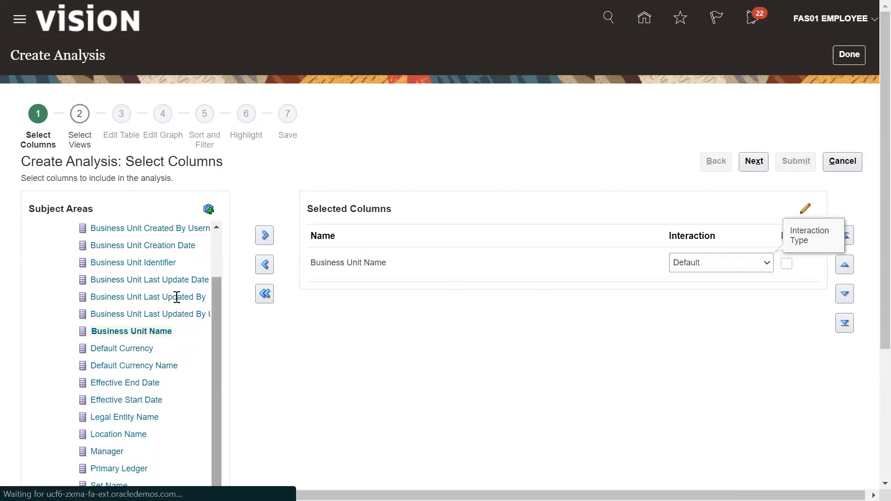
{"action": "left_click_drag", "start_coordinate": [219, 376], "coordinate": [220, 473]}
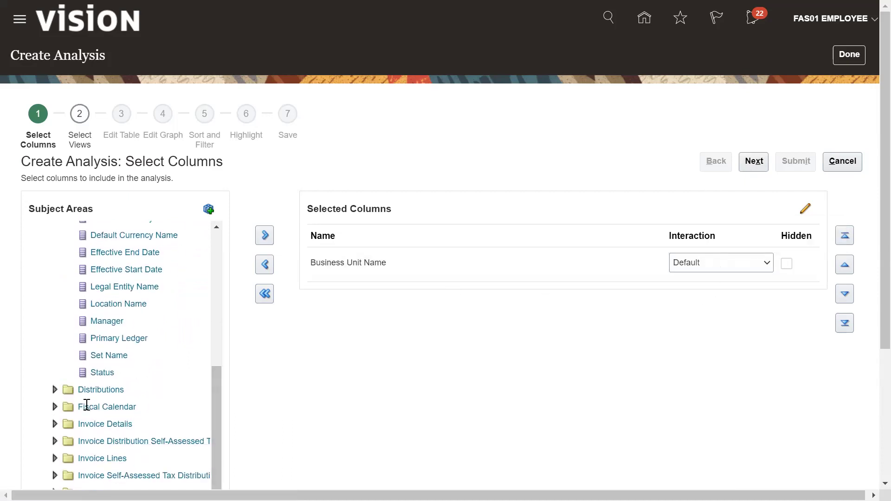
{"action": "left_click", "coordinate": [135, 341]}
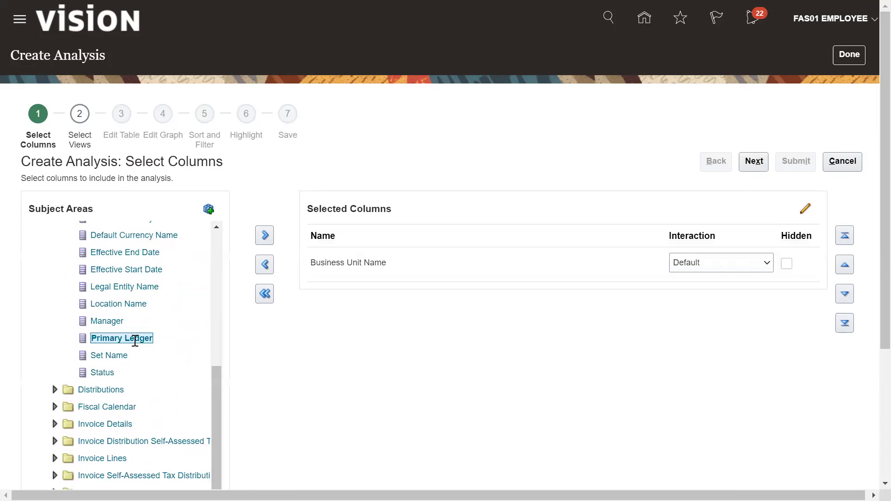
{"action": "left_click", "coordinate": [265, 235]}
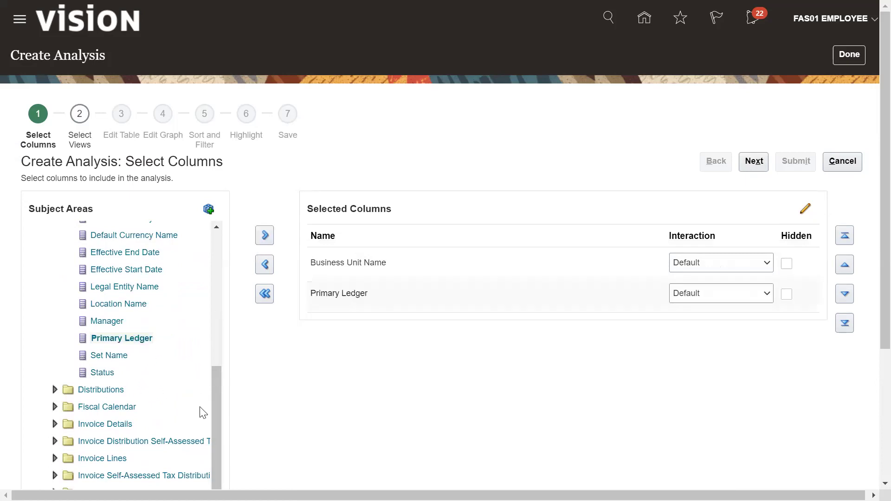
- Add Status and Default Currency to the selected columns
{"action": "left_click", "coordinate": [103, 372]}
{"action": "left_click", "coordinate": [265, 235]}
{"action": "left_click_drag", "start_coordinate": [217, 402], "coordinate": [216, 308]}
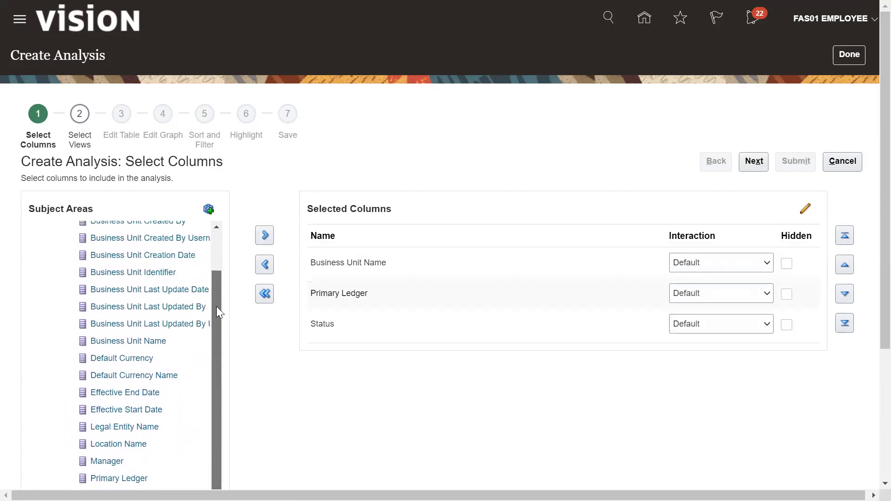
{"action": "left_click", "coordinate": [117, 357]}
{"action": "left_click", "coordinate": [265, 235]}
{"action": "scroll", "coordinate": [221, 357], "scroll_direction": "down", "scroll_amount": 3}
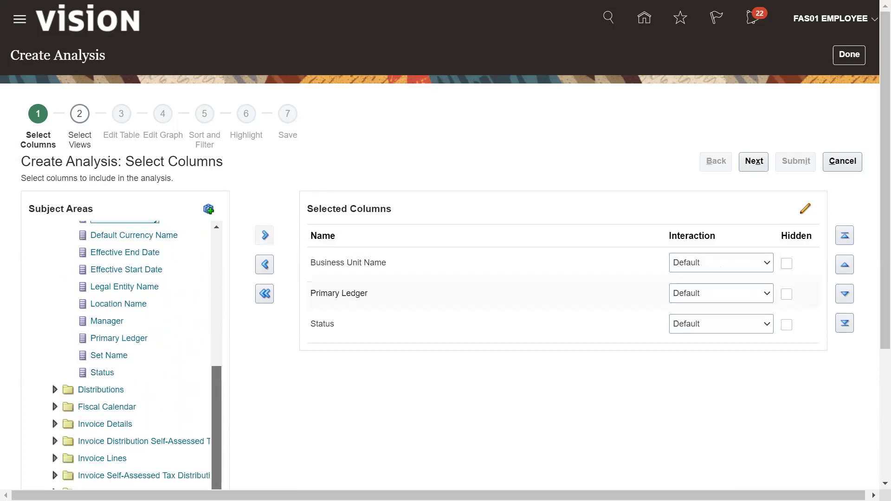
- Add Chart of Accounts from Distributions > Liability Account, then continue to Select Views
{"action": "left_click", "coordinate": [55, 390]}
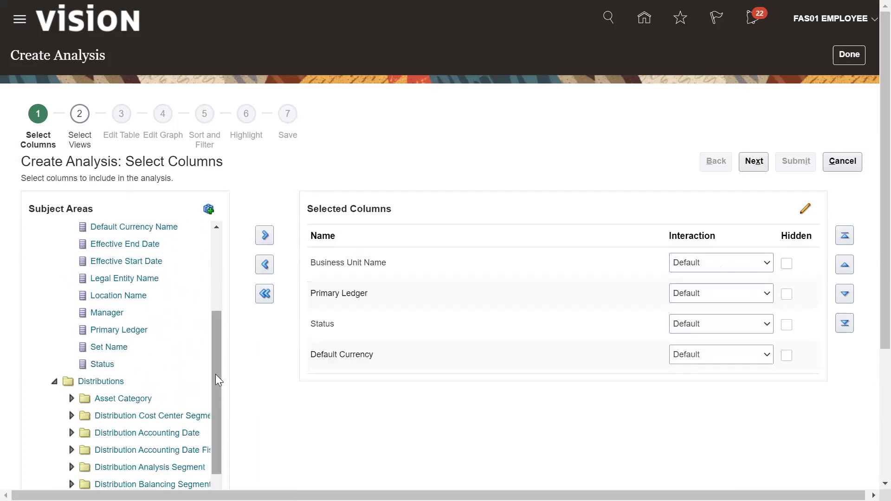
{"action": "left_click_drag", "start_coordinate": [216, 374], "coordinate": [220, 455]}
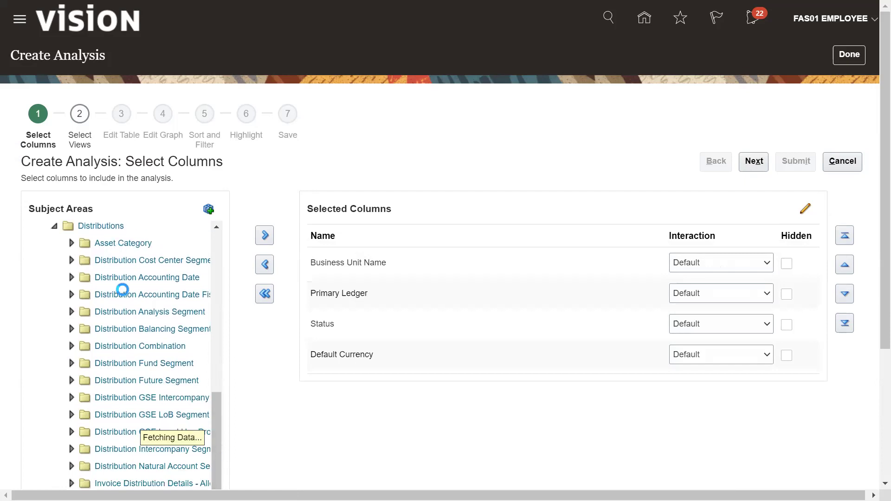
{"action": "scroll", "coordinate": [122, 299], "scroll_direction": "down", "scroll_amount": 5}
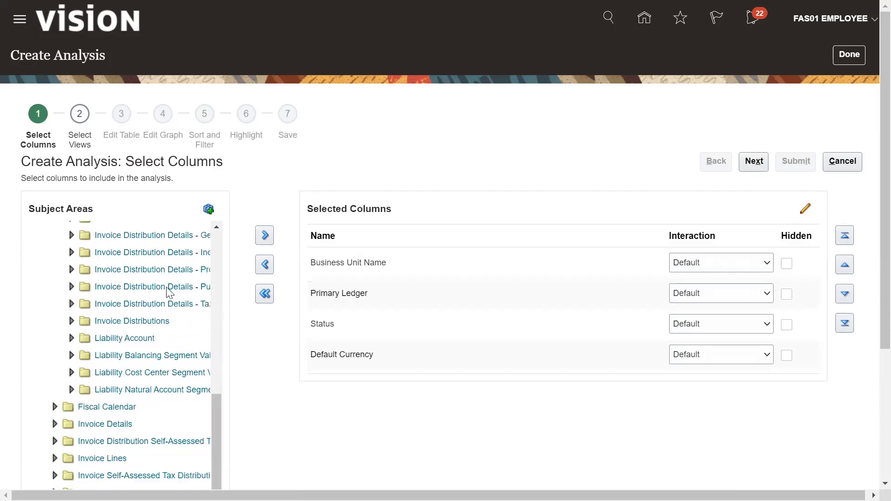
{"action": "left_click", "coordinate": [72, 337]}
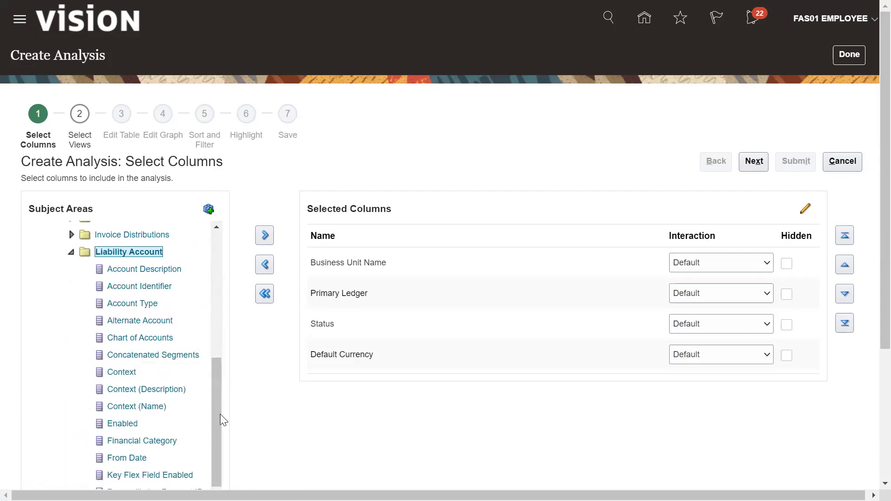
{"action": "mouse_move", "coordinate": [220, 414]}
{"action": "left_mouse_down"}
{"action": "mouse_move", "coordinate": [220, 466]}
{"action": "mouse_move", "coordinate": [222, 384]}
{"action": "mouse_move", "coordinate": [221, 406]}
{"action": "left_mouse_up"}
{"action": "left_click", "coordinate": [158, 319]}
{"action": "left_click", "coordinate": [137, 358]}
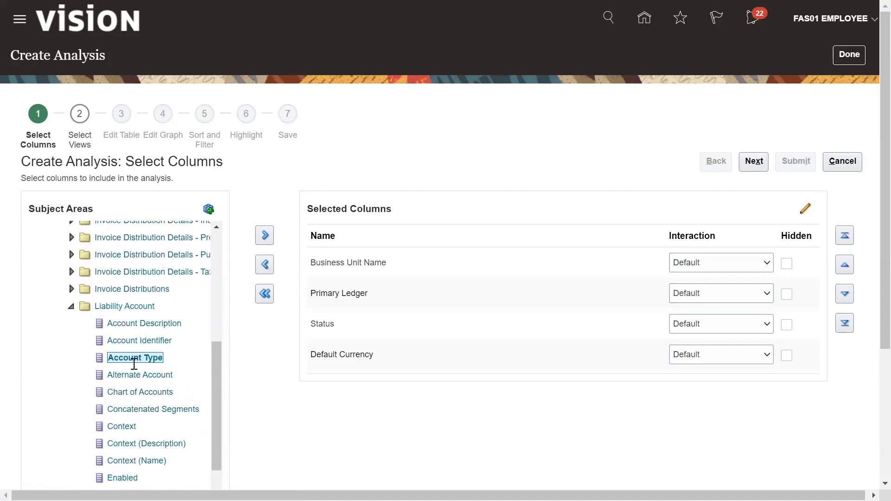
{"action": "left_click", "coordinate": [134, 393]}
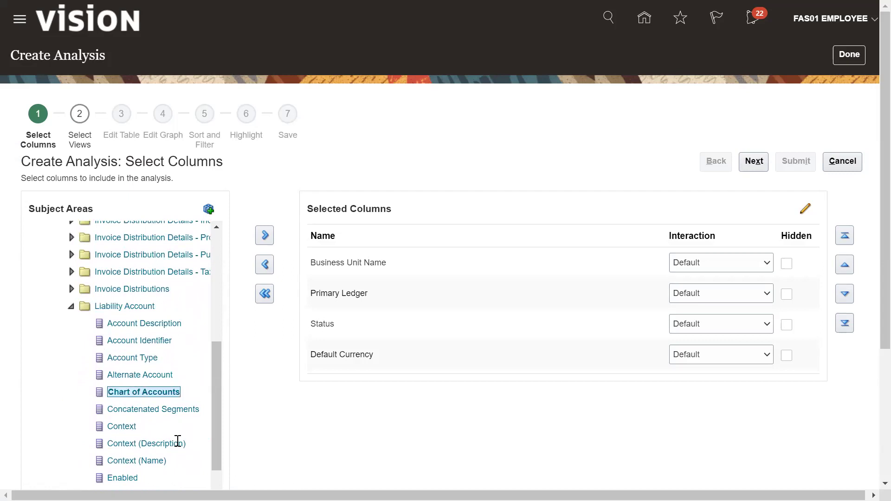
{"action": "left_click", "coordinate": [264, 235]}
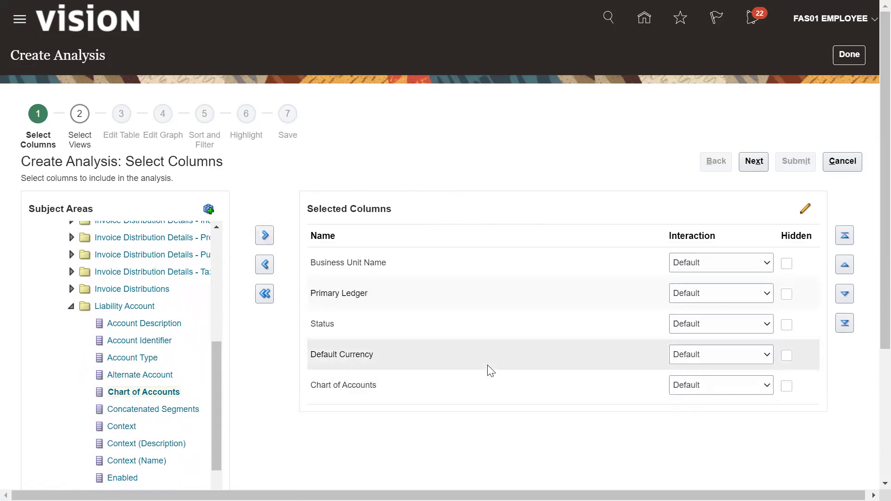
{"action": "left_click", "coordinate": [752, 160]}
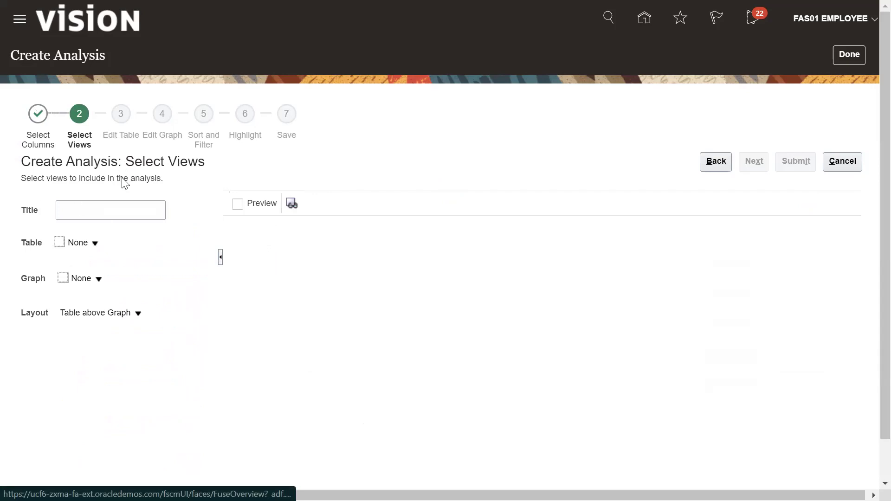
- Title the views ASM Payables View with a recommended table above a Pie graph
{"action": "left_click", "coordinate": [80, 214]}
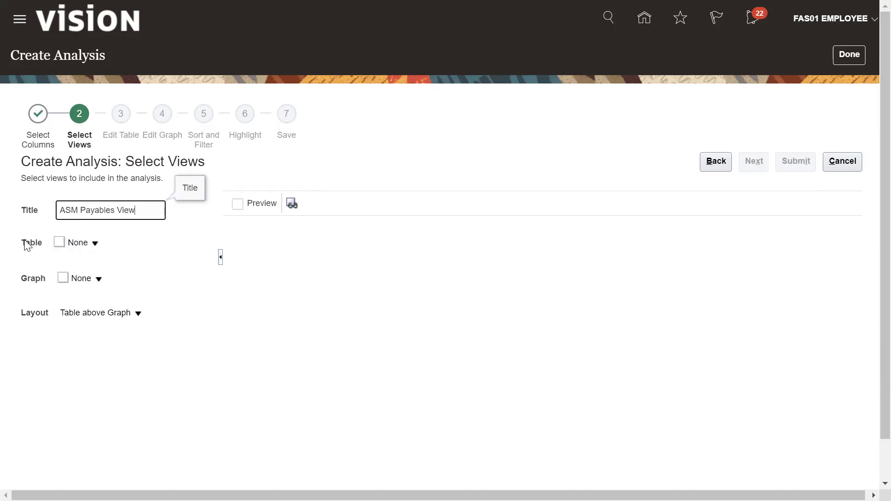
{"action": "left_click", "coordinate": [95, 245]}
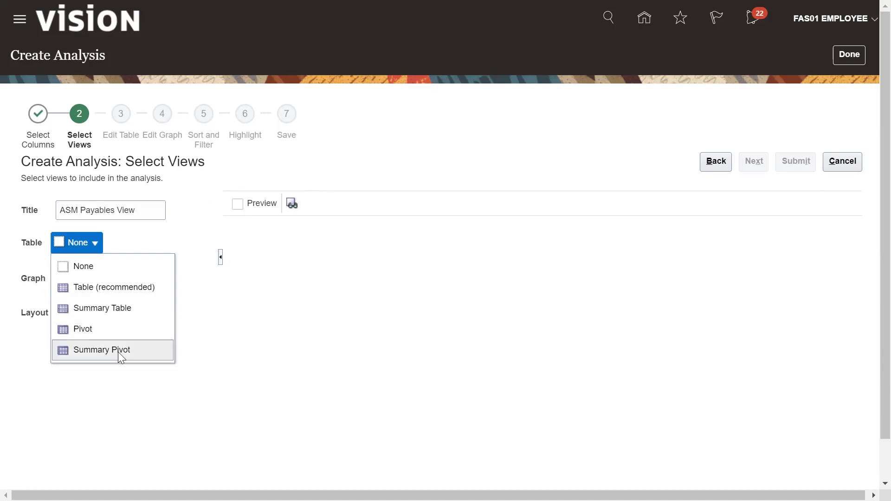
{"action": "left_click", "coordinate": [69, 288]}
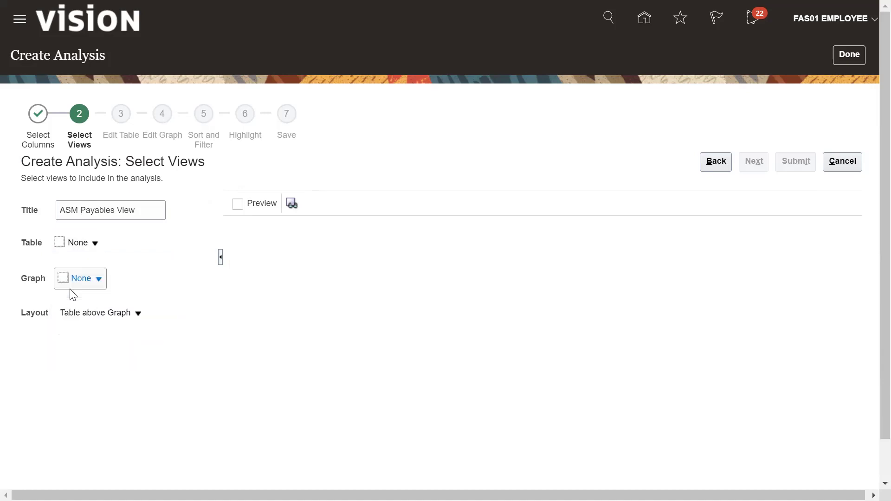
{"action": "left_click", "coordinate": [60, 244]}
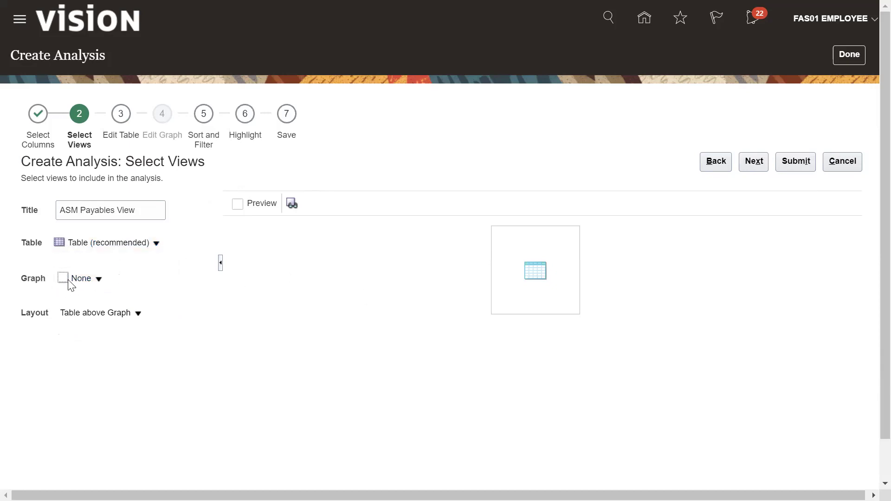
{"action": "left_click", "coordinate": [98, 280]}
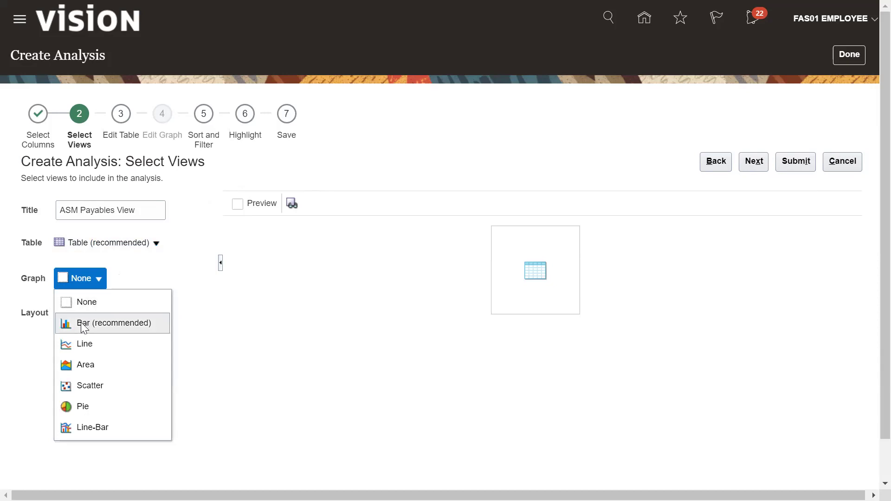
{"action": "left_click", "coordinate": [84, 409]}
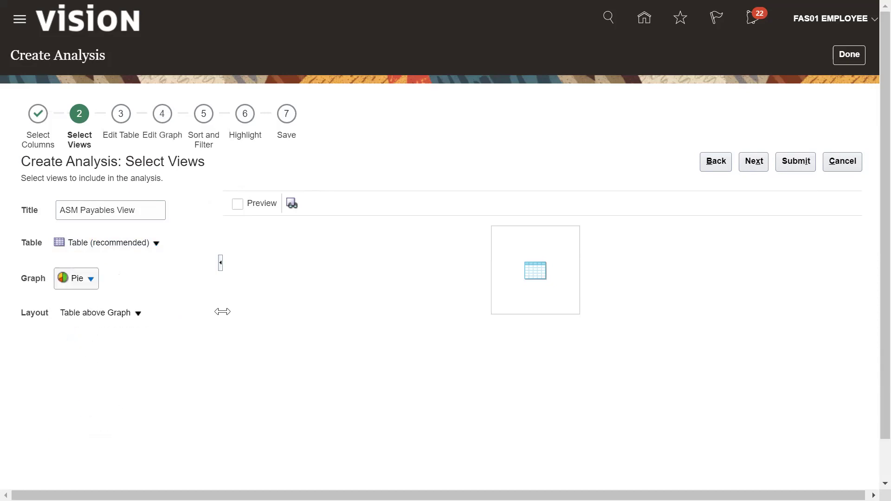
{"action": "left_click", "coordinate": [139, 314]}
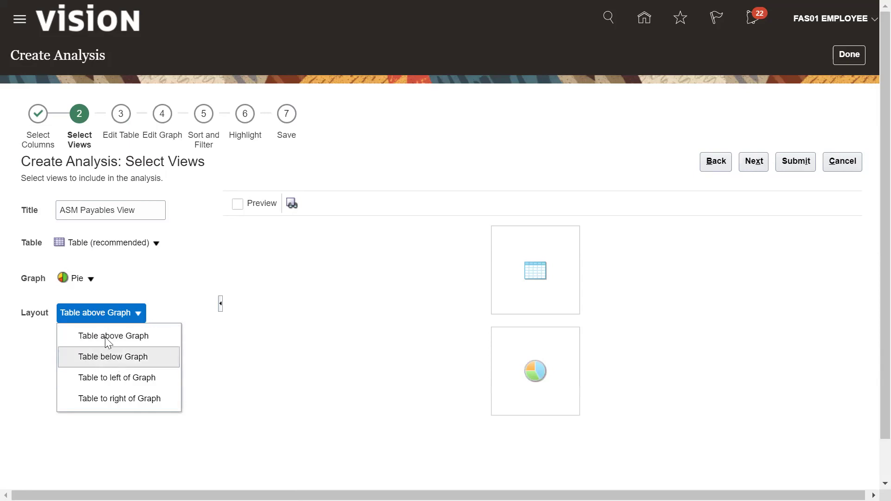
{"action": "left_click", "coordinate": [388, 330]}
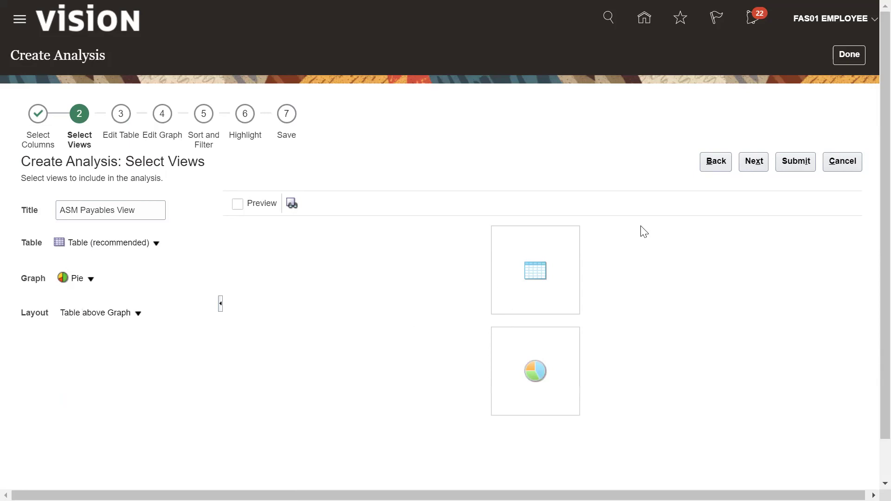
{"action": "left_click", "coordinate": [754, 162]}
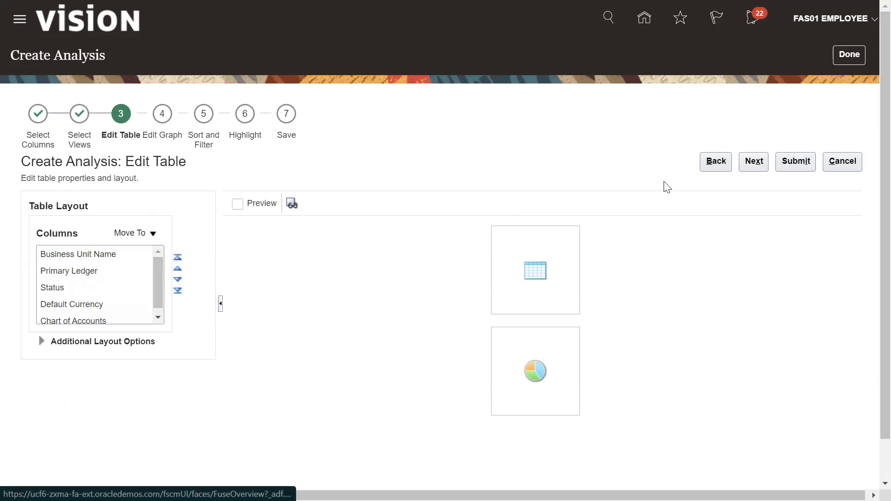
{"action": "left_click", "coordinate": [721, 168]}
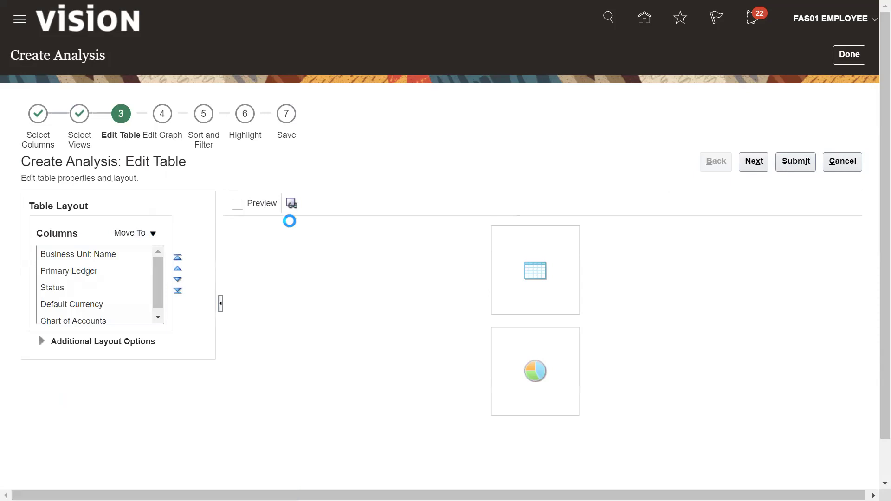
- Turn on the live preview, view the interactive preview, then return to Select Columns
{"action": "left_click", "coordinate": [237, 204]}
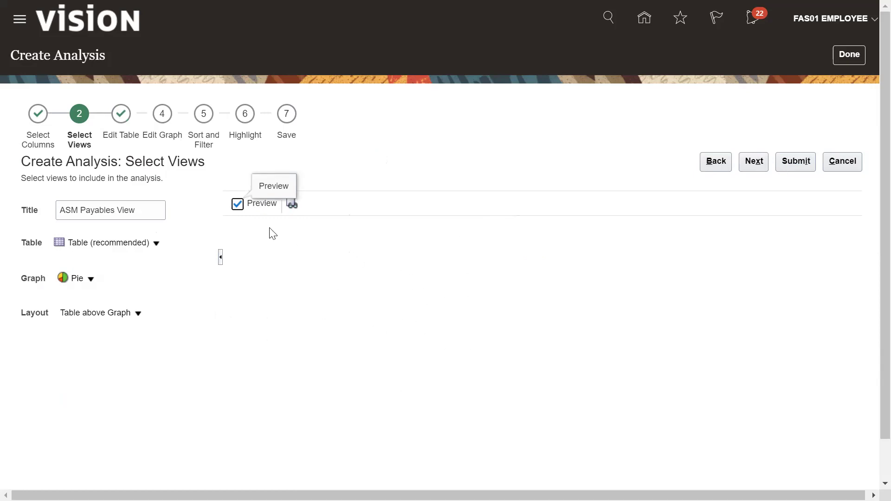
{"action": "left_click", "coordinate": [291, 206]}
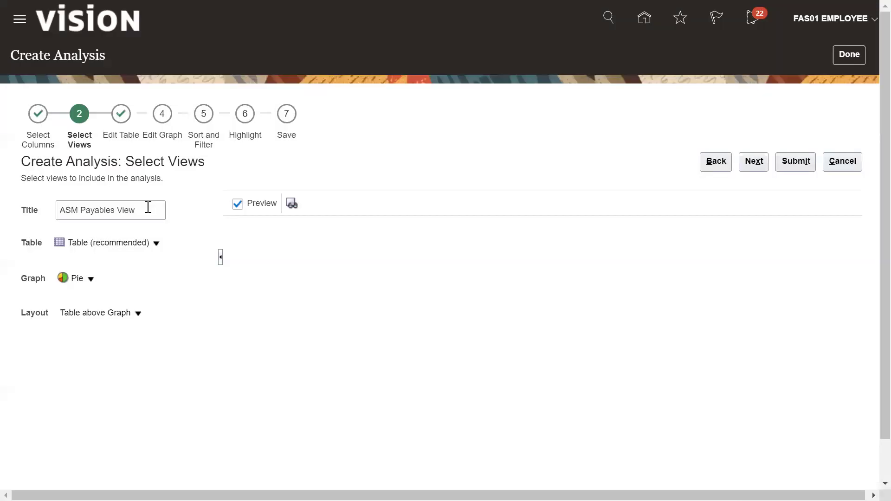
{"action": "left_click", "coordinate": [147, 207]}
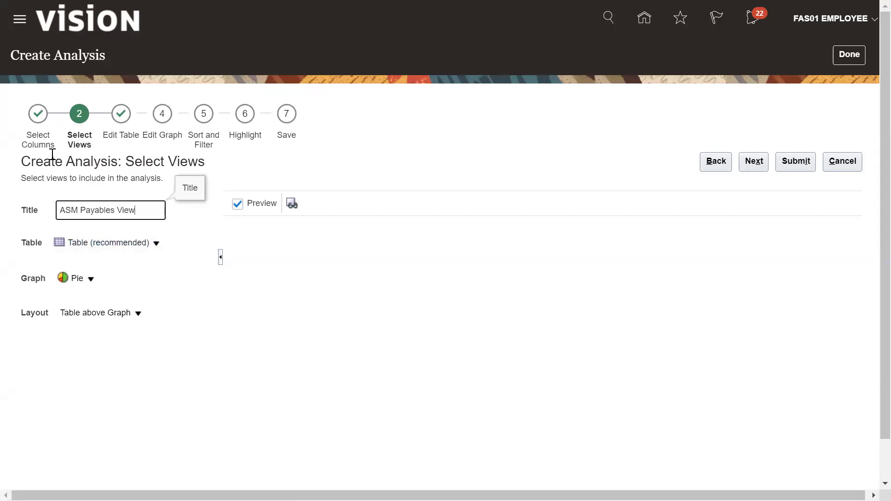
{"action": "left_click", "coordinate": [712, 163]}
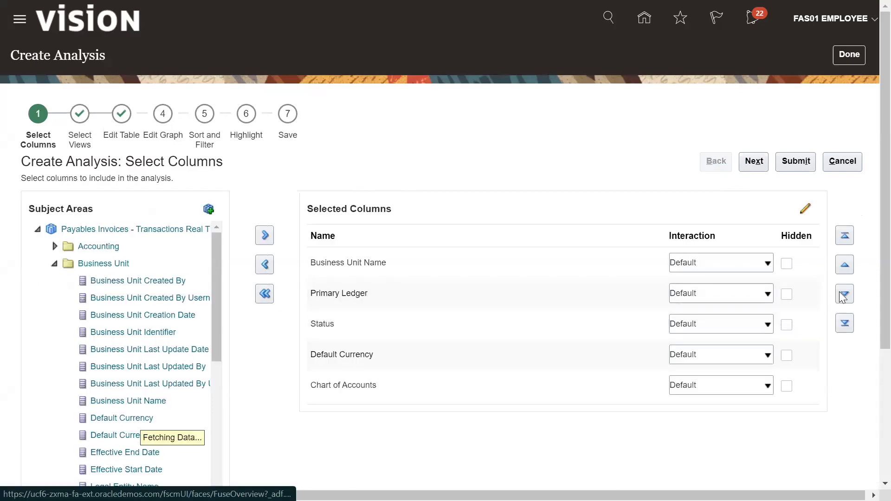
{"action": "left_click", "coordinate": [756, 163]}
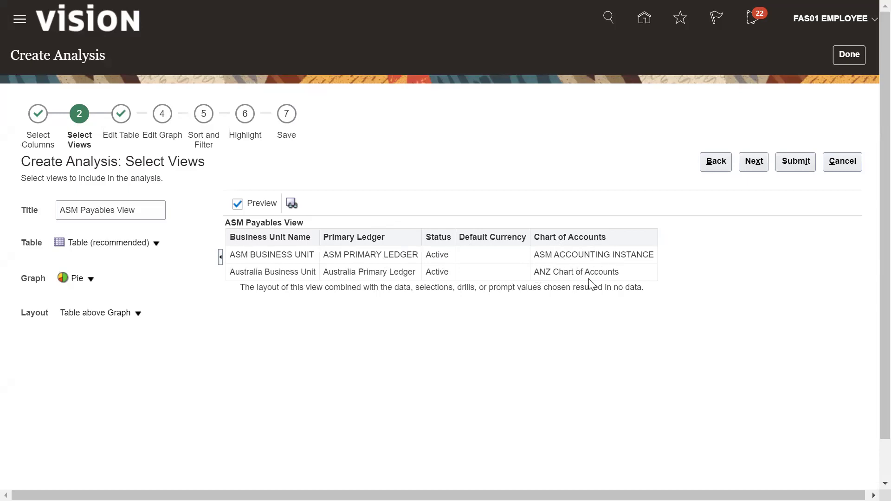
{"action": "left_click", "coordinate": [754, 165]}
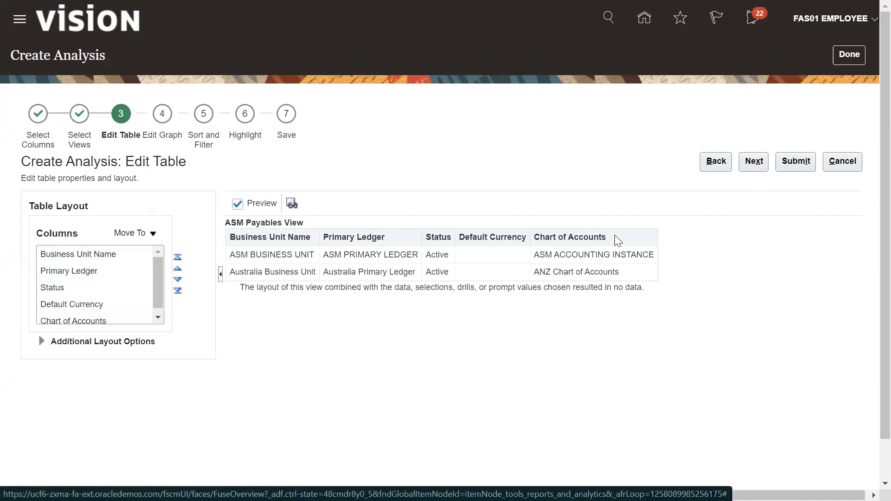
- Move Business Unit Name one position down in the Edit Table columns list
{"action": "left_click", "coordinate": [41, 341]}
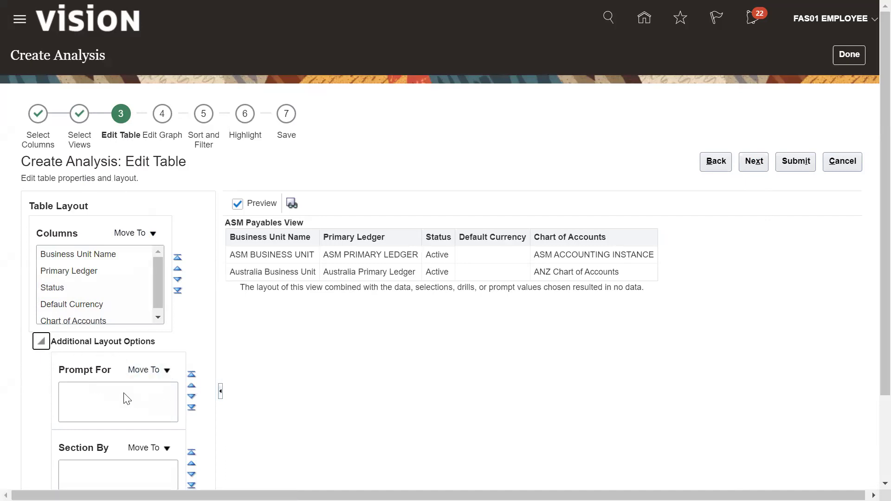
{"action": "left_click", "coordinate": [166, 370]}
{"action": "left_click", "coordinate": [297, 397]}
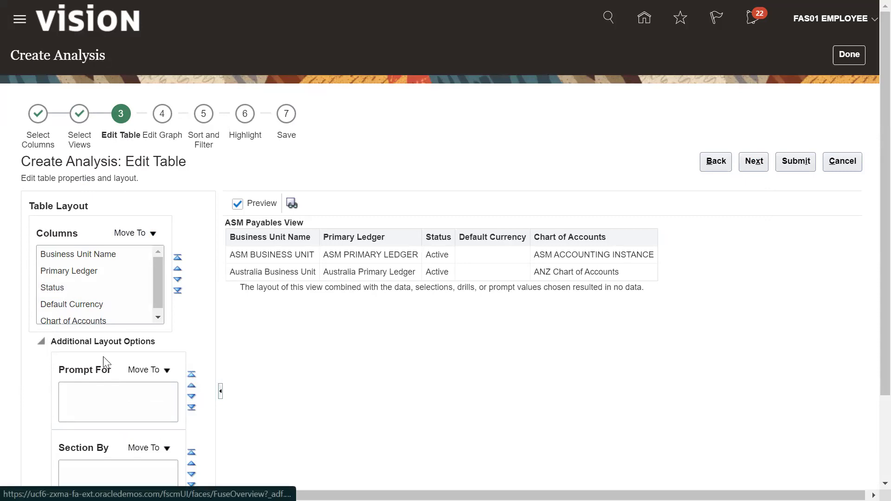
{"action": "mouse_move", "coordinate": [157, 276]}
{"action": "left_mouse_down"}
{"action": "mouse_move", "coordinate": [155, 301]}
{"action": "mouse_move", "coordinate": [158, 259]}
{"action": "left_mouse_up"}
{"action": "left_click", "coordinate": [89, 253]}
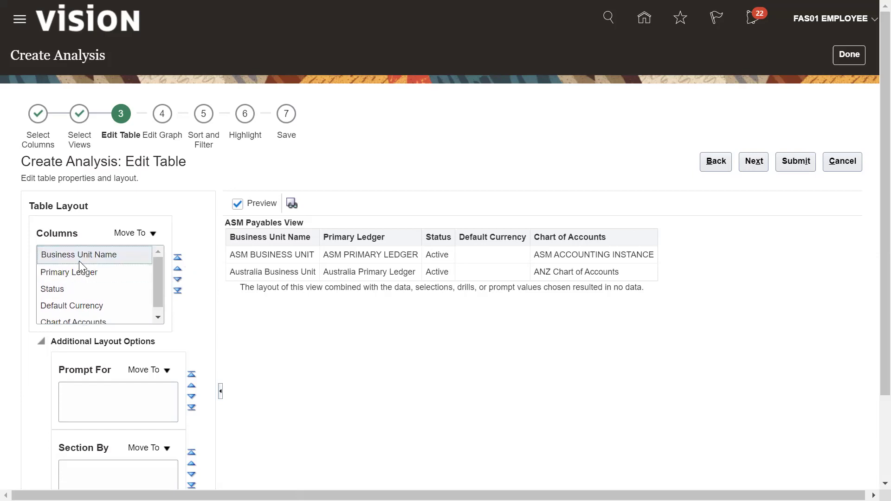
{"action": "left_click", "coordinate": [178, 279]}
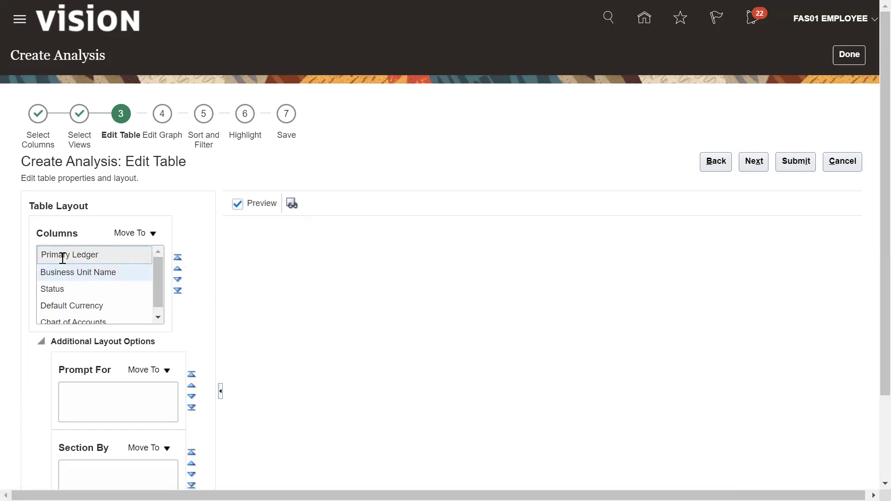
{"action": "left_click", "coordinate": [74, 274]}
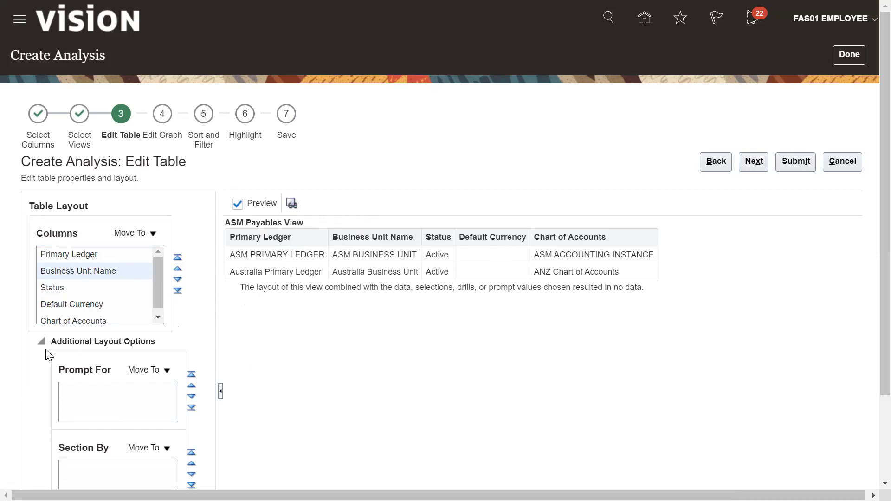
{"action": "left_click", "coordinate": [164, 374]}
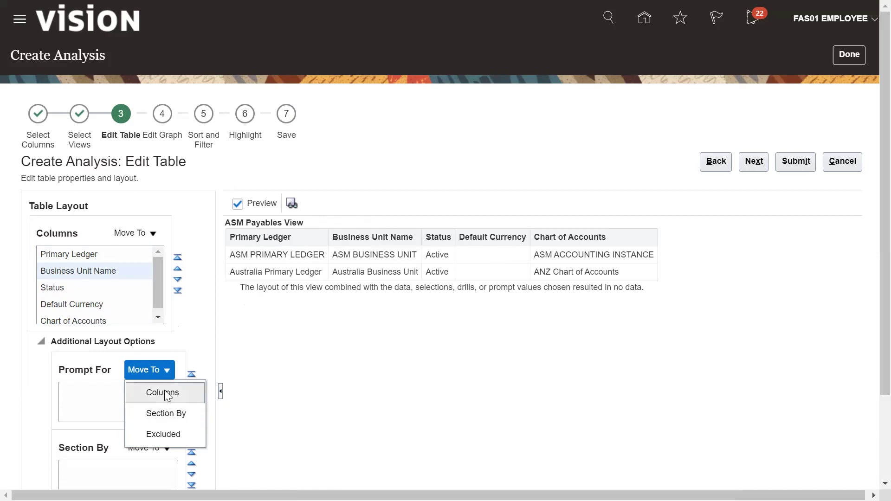
{"action": "left_click", "coordinate": [167, 394]}
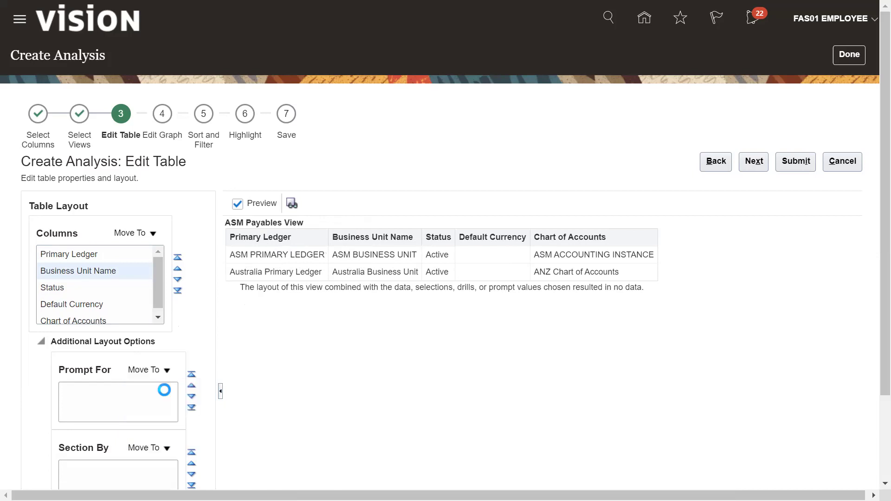
{"action": "left_click", "coordinate": [467, 154]}
{"action": "scroll", "coordinate": [872, 232], "scroll_direction": "down", "scroll_amount": 2}
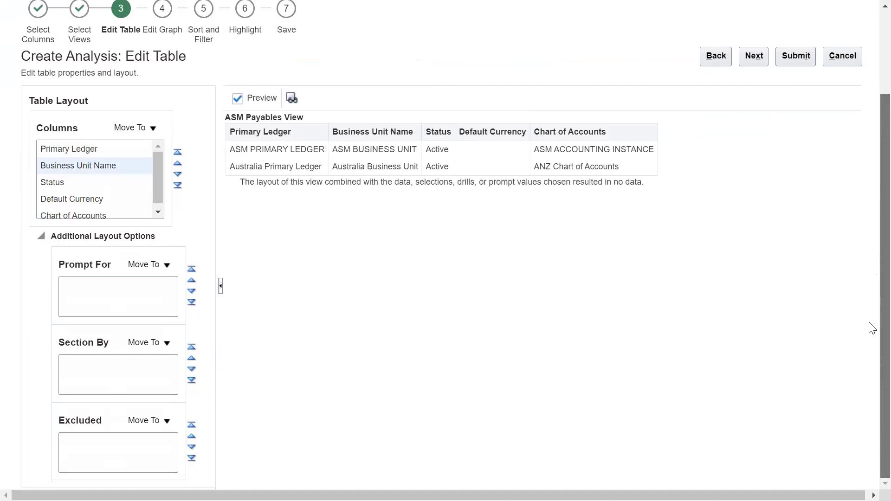
{"action": "left_click", "coordinate": [162, 345]}
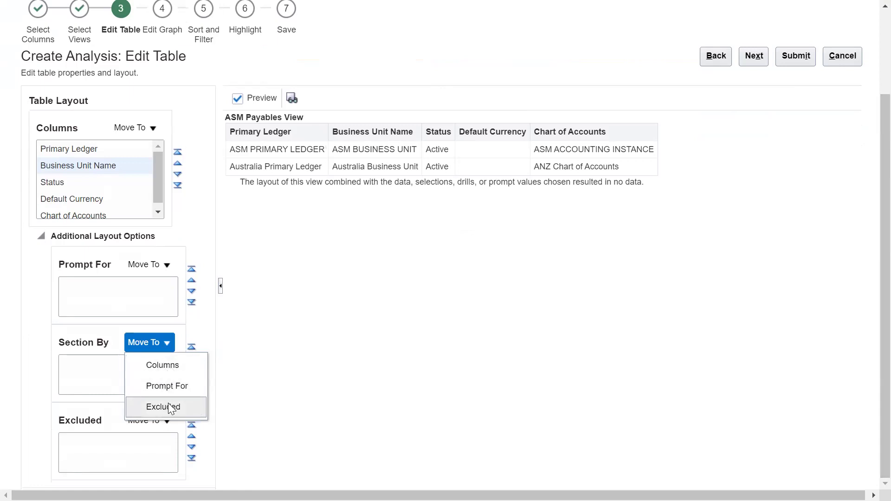
{"action": "left_click", "coordinate": [281, 379]}
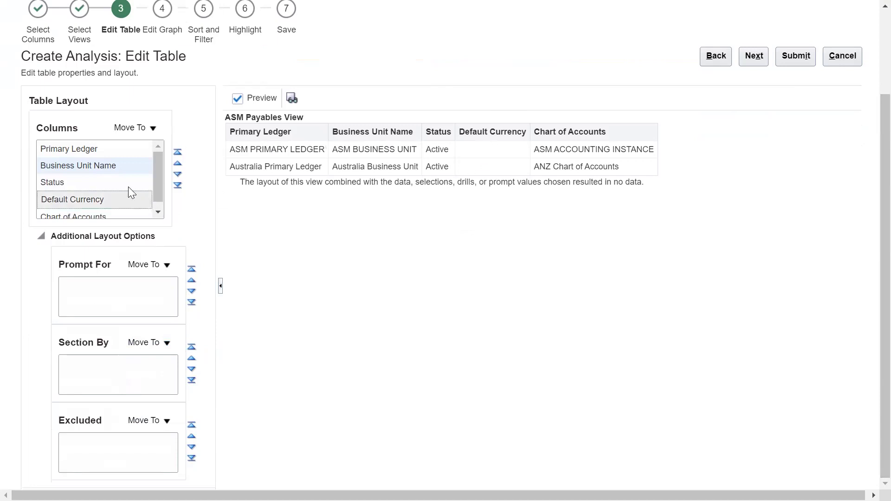
{"action": "scroll", "coordinate": [157, 167], "scroll_direction": "down", "scroll_amount": 1}
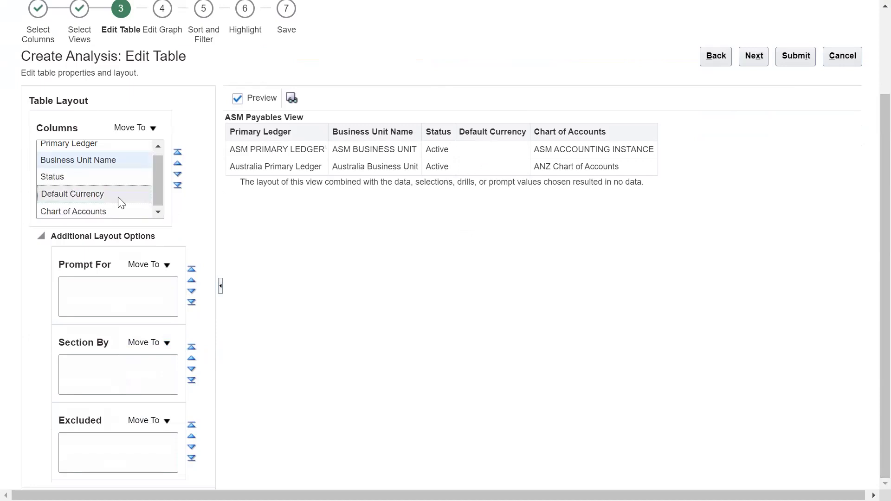
{"action": "left_click", "coordinate": [93, 196]}
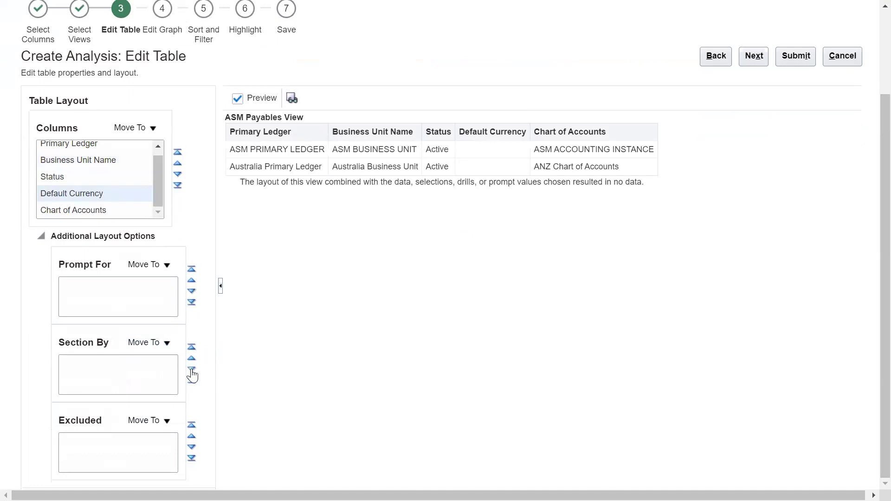
{"action": "left_click", "coordinate": [149, 342]}
{"action": "left_click", "coordinate": [164, 407]}
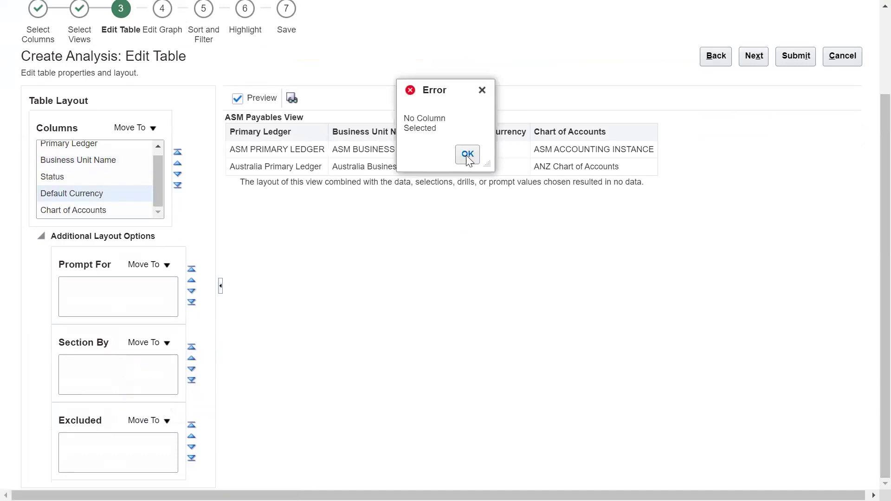
{"action": "left_click", "coordinate": [468, 156]}
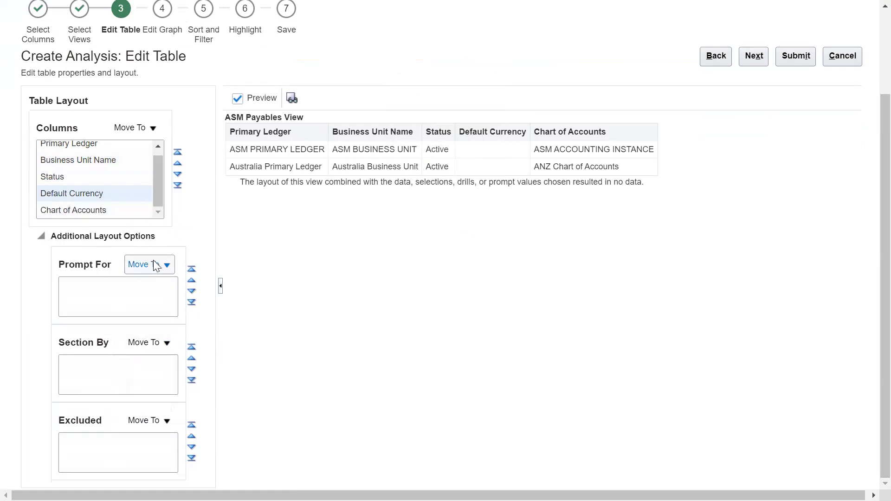
{"action": "left_click", "coordinate": [165, 265]}
{"action": "left_click", "coordinate": [169, 289]}
{"action": "left_click", "coordinate": [467, 154]}
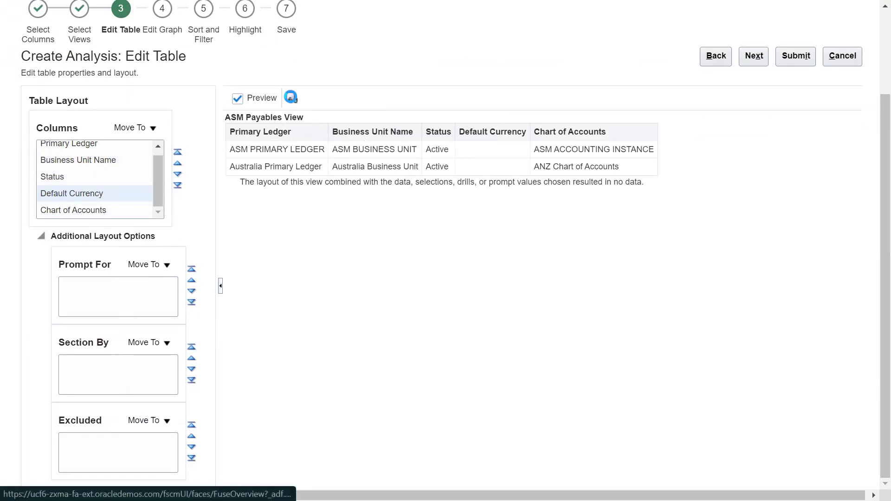
- Preview the table, then advance past the Edit Graph step to Sort and Filter
{"action": "left_click", "coordinate": [290, 97]}
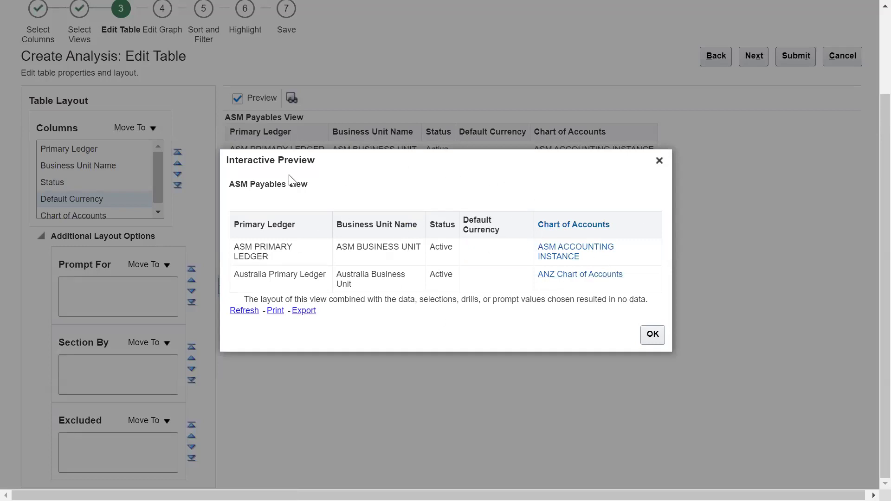
{"action": "left_click", "coordinate": [659, 161]}
{"action": "left_click", "coordinate": [760, 58]}
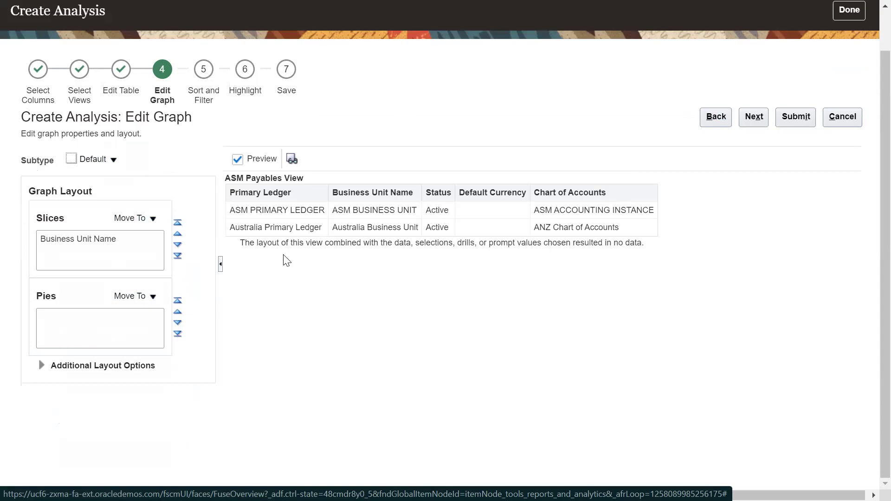
{"action": "left_click", "coordinate": [754, 116]}
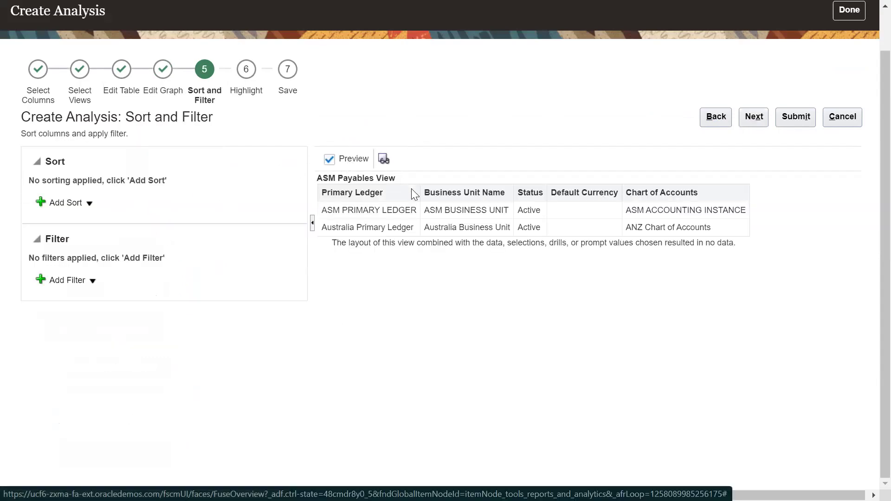
- Add an ascending sort on Business Unit Name and advance to the Highlight step
{"action": "left_click", "coordinate": [90, 204]}
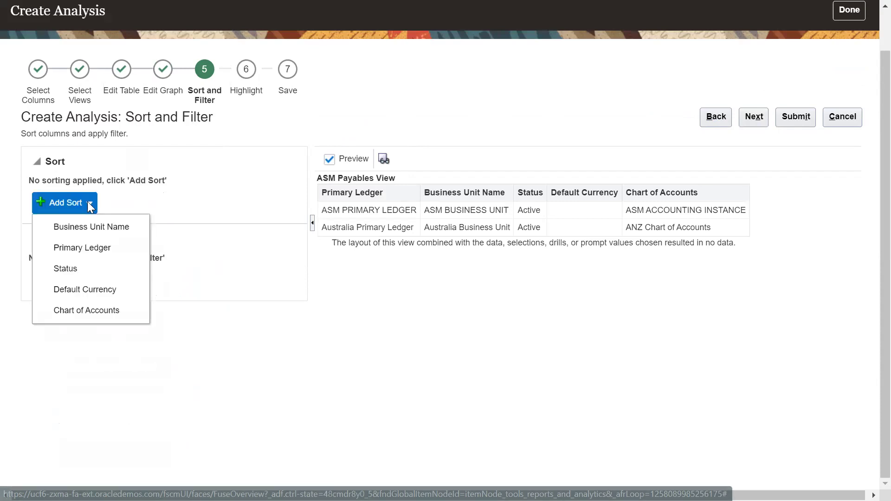
{"action": "left_click", "coordinate": [80, 226]}
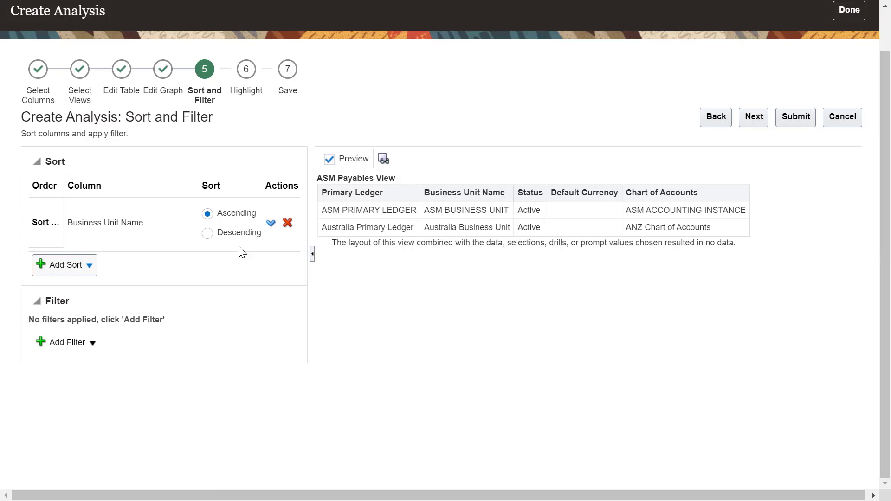
{"action": "left_click", "coordinate": [209, 232]}
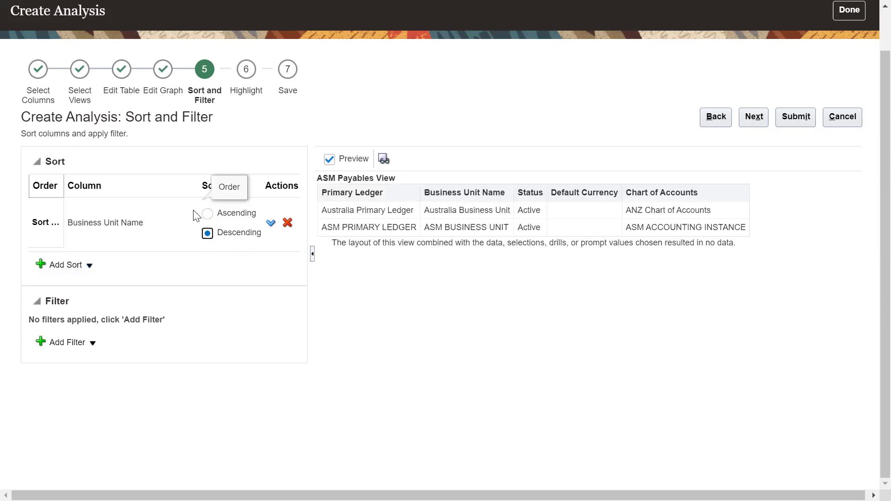
{"action": "left_click", "coordinate": [207, 214]}
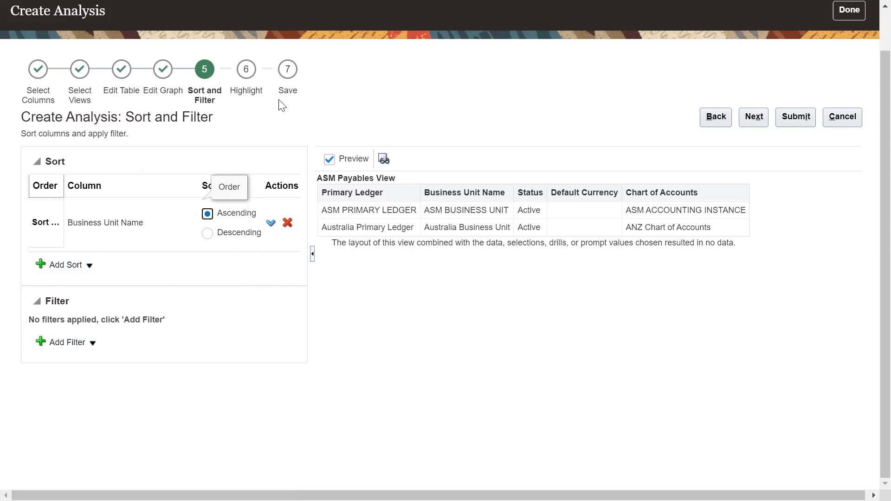
{"action": "left_click", "coordinate": [756, 118]}
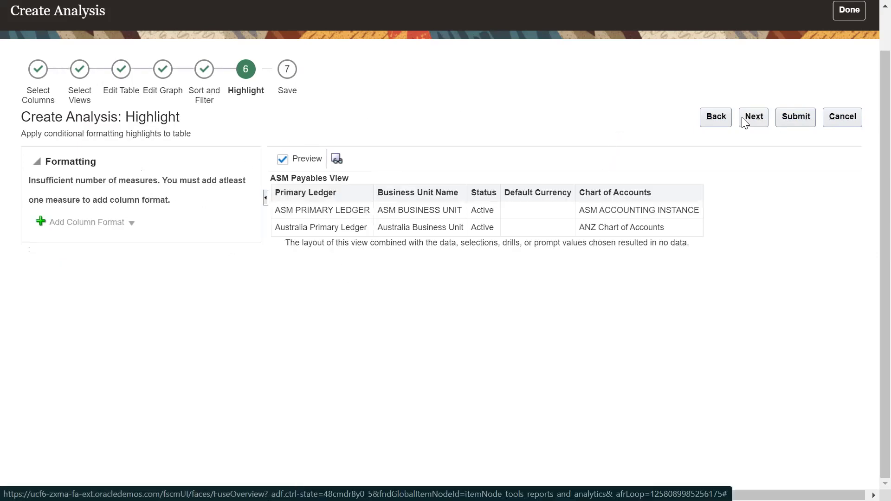
- On the Save step, enter 'ASM AP Analysis' as the analysis name
{"action": "left_click", "coordinate": [761, 120]}
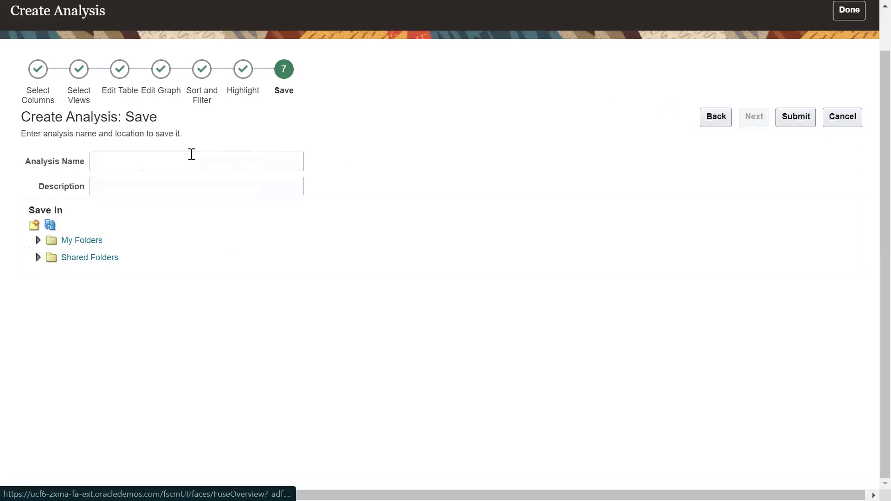
{"action": "left_click", "coordinate": [180, 158]}
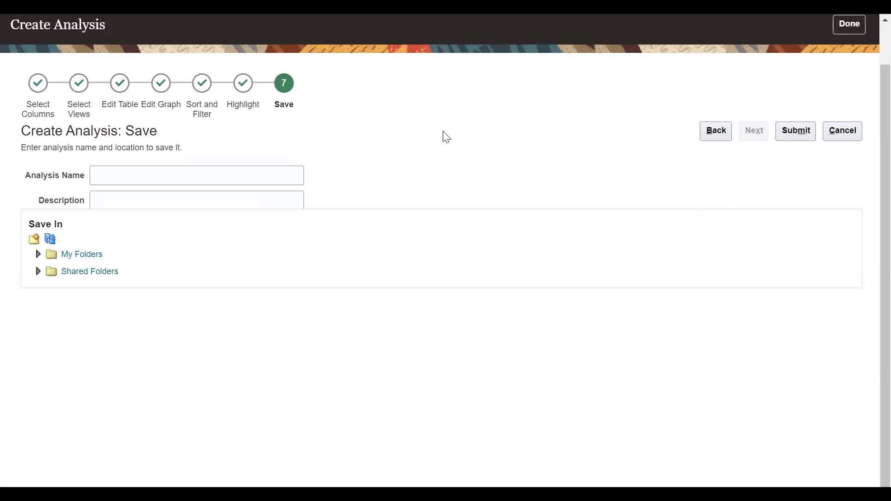
{"action": "left_click", "coordinate": [177, 172]}
{"action": "type", "text": "ASM AP "}
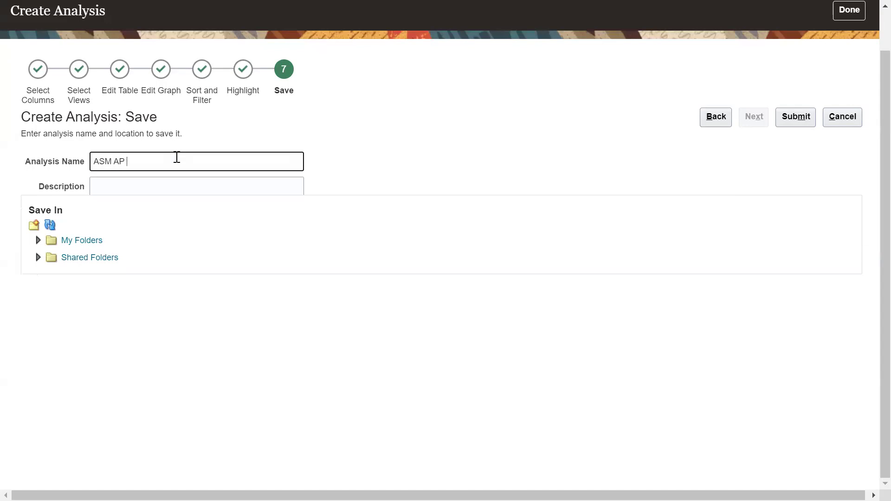
{"action": "type", "text": "Analysis"}
{"action": "key", "text": "Tab"}
- Copy the analysis name 'ASM AP Analysis' into the Description field
{"action": "triple_click", "coordinate": [177, 158]}
{"action": "key", "text": "ctrl+c"}
{"action": "key", "text": "BackSpace"}
{"action": "key", "text": "ctrl+z"}
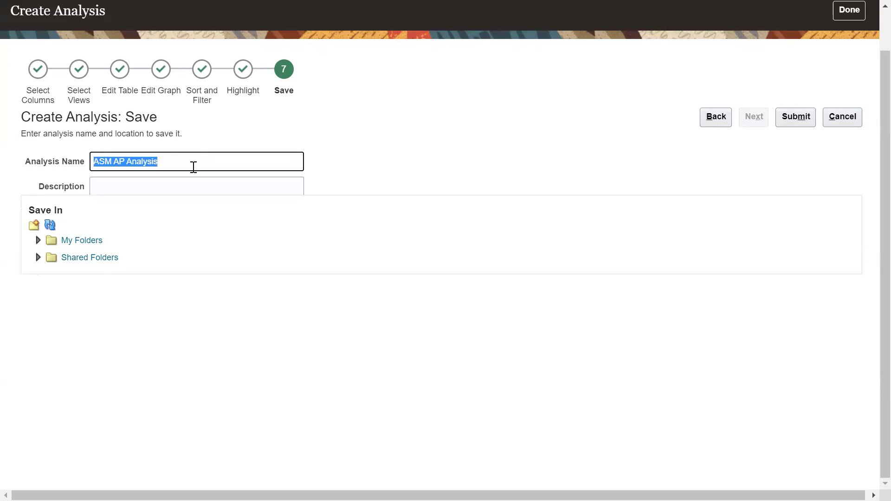
{"action": "key", "text": "Tab"}
{"action": "key", "text": "ctrl+v"}
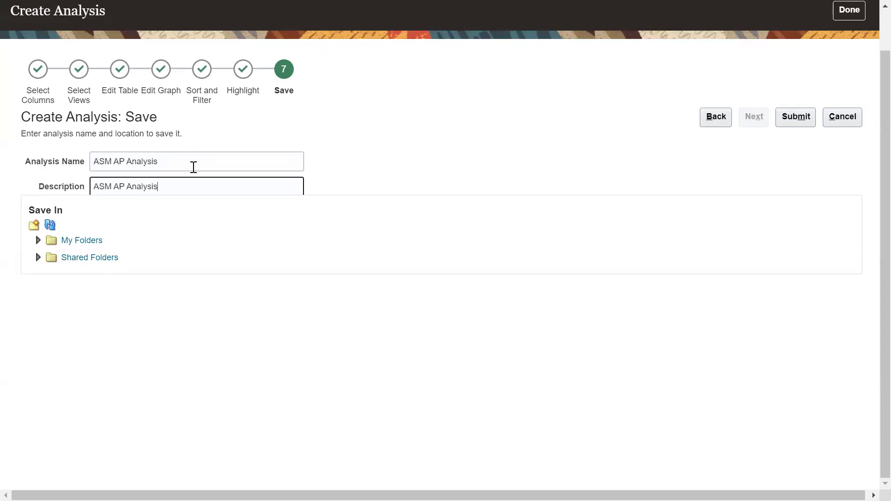
- Expand My Folders and Shared Folders in the Save In tree
{"action": "left_click", "coordinate": [38, 242]}
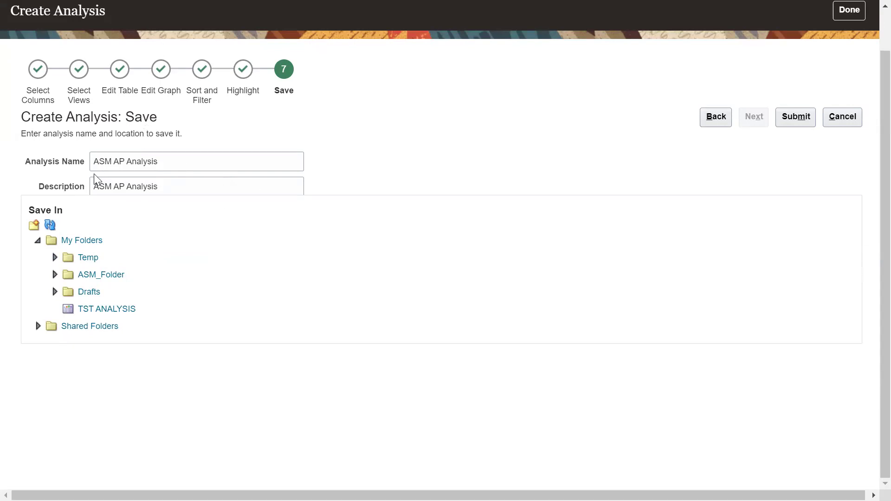
{"action": "left_click", "coordinate": [37, 328]}
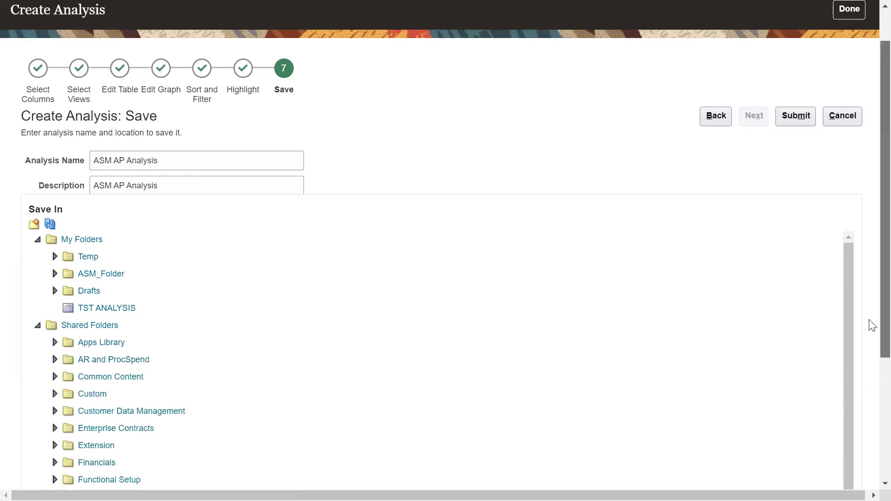
{"action": "scroll", "coordinate": [869, 324], "scroll_direction": "down", "scroll_amount": 3}
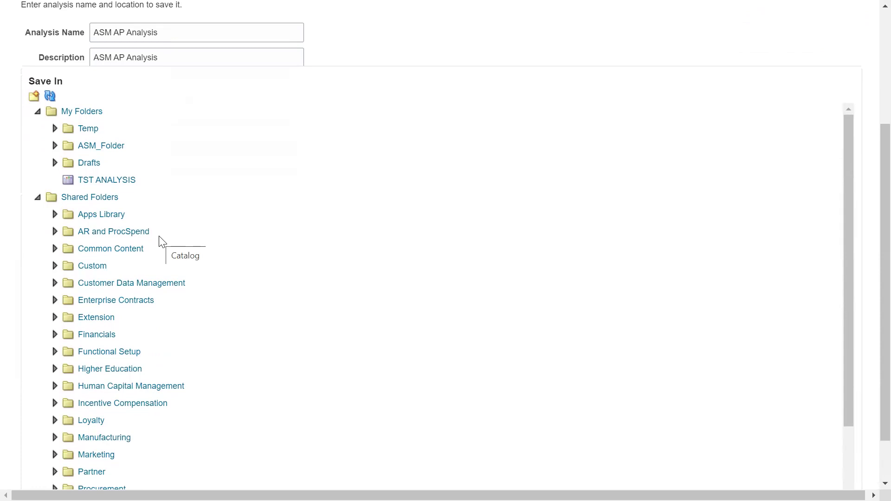
- Expand Custom under Shared Folders and select the GRC folder as the save location
{"action": "left_click", "coordinate": [55, 267]}
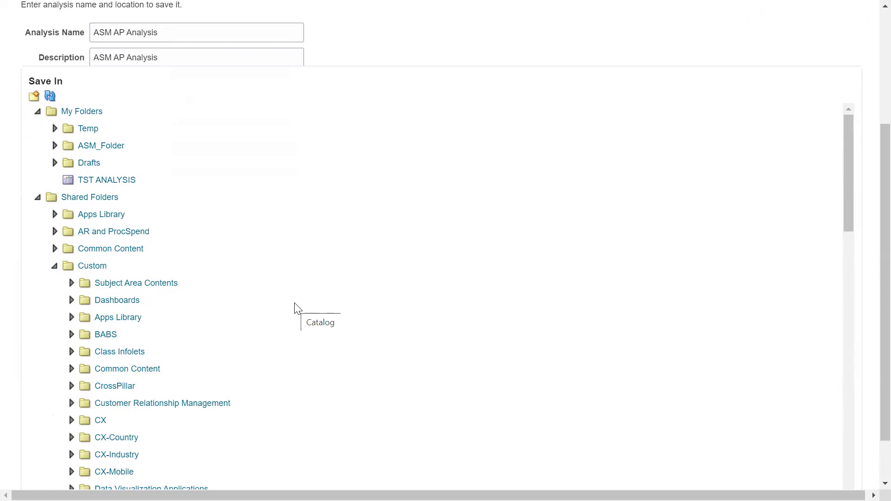
{"action": "left_click", "coordinate": [195, 324]}
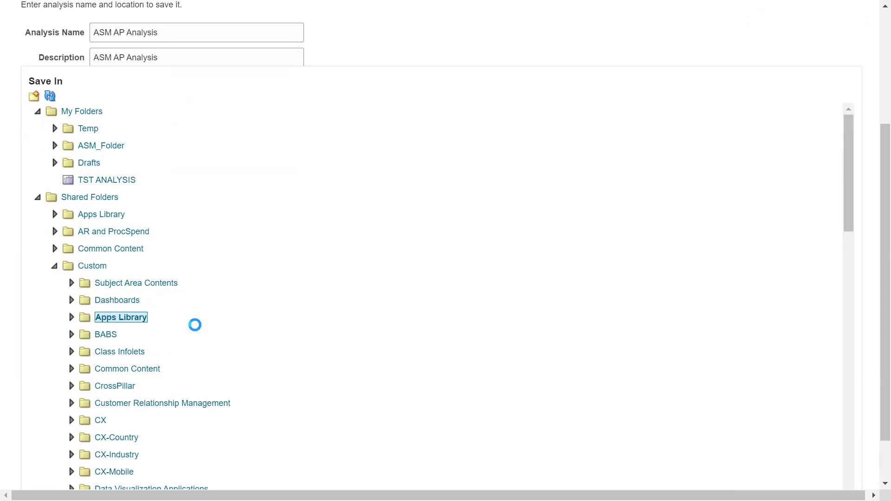
{"action": "right_click", "coordinate": [195, 325]}
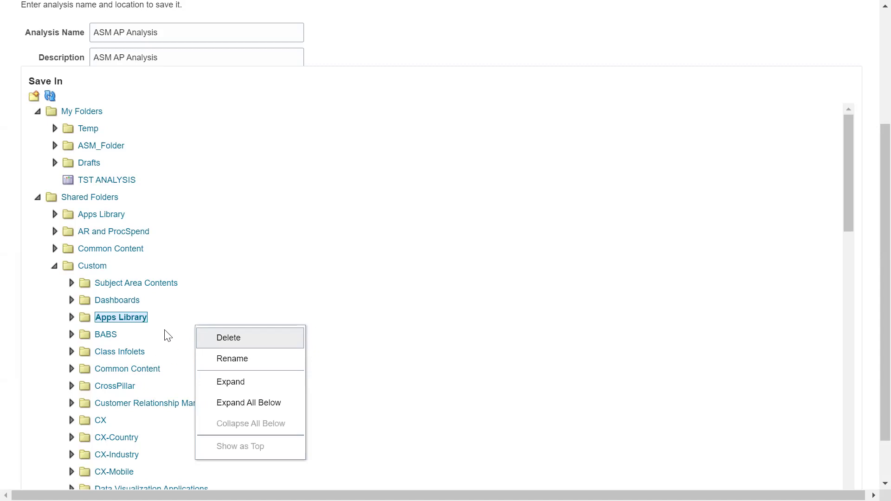
{"action": "left_click", "coordinate": [185, 305]}
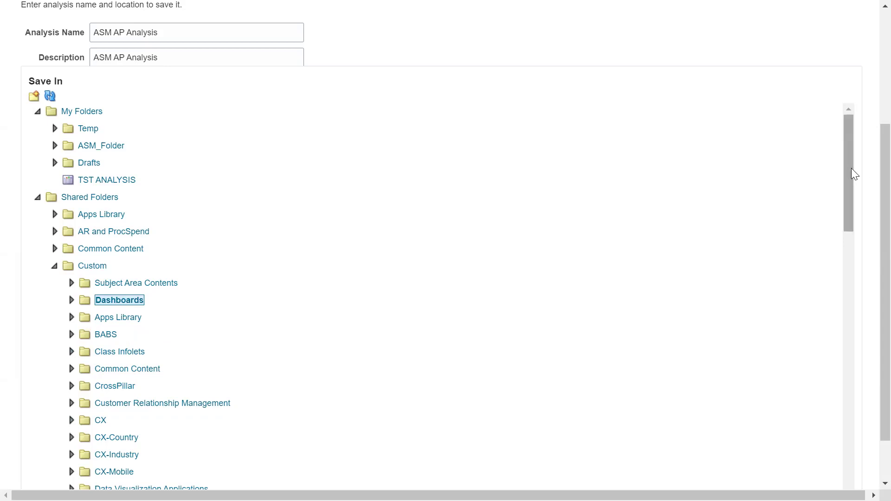
{"action": "left_click_drag", "start_coordinate": [850, 169], "coordinate": [845, 277]}
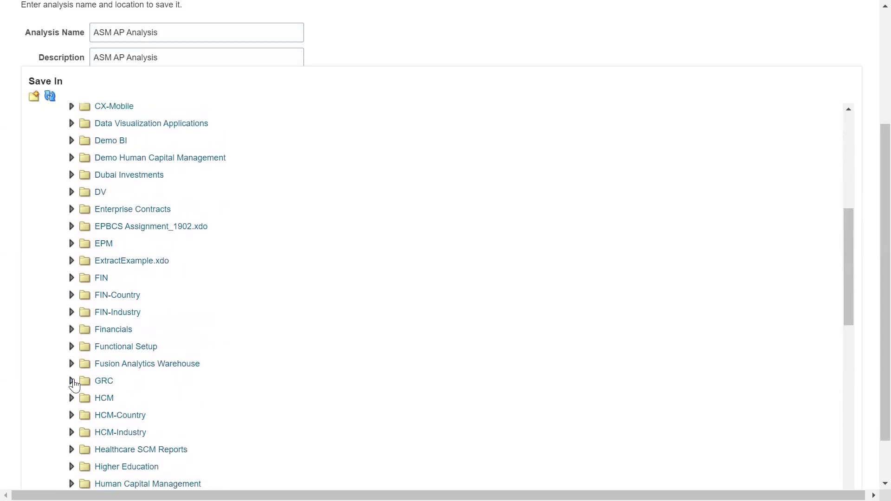
{"action": "left_click", "coordinate": [72, 381]}
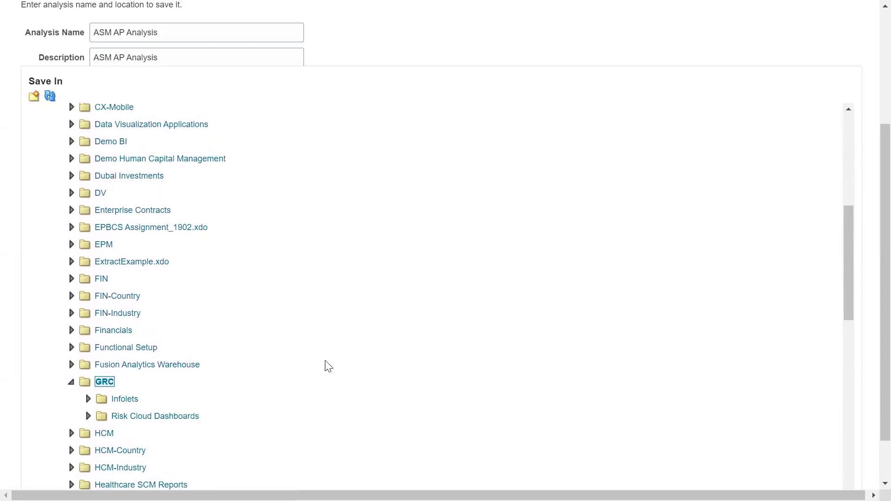
{"action": "scroll", "coordinate": [870, 195], "scroll_direction": "up", "scroll_amount": 3}
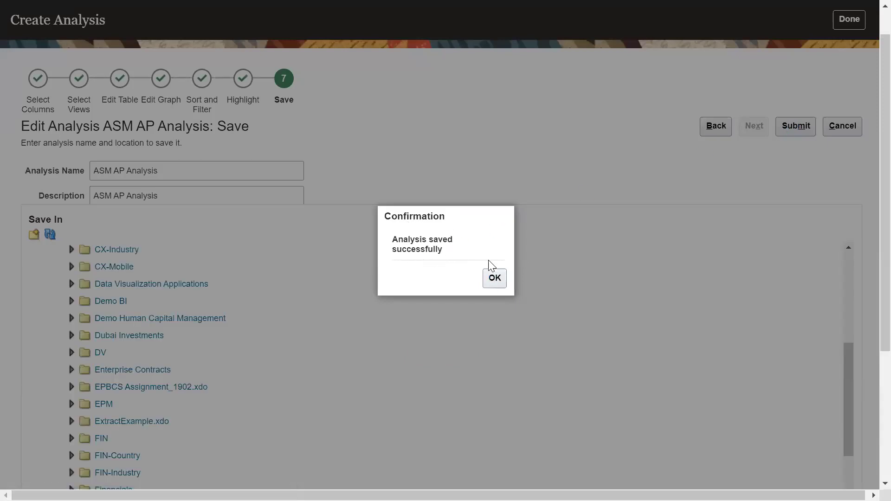
- Acknowledge the 'Analysis saved successfully' confirmation
{"action": "left_click", "coordinate": [495, 278]}
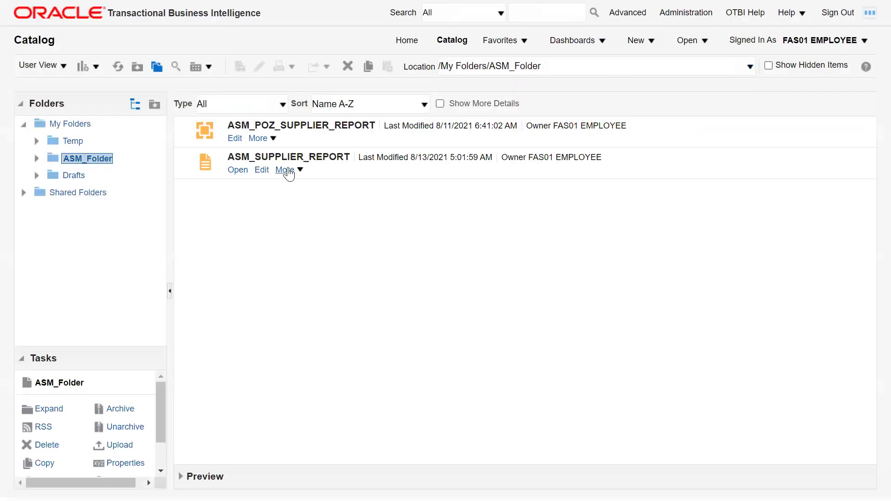
- Expand Shared Folders, Custom and GRC in the Catalog Folders pane
{"action": "left_click", "coordinate": [24, 192]}
{"action": "mouse_move", "coordinate": [158, 184]}
{"action": "left_mouse_down"}
{"action": "mouse_move", "coordinate": [161, 304]}
{"action": "mouse_move", "coordinate": [162, 172]}
{"action": "mouse_move", "coordinate": [153, 187]}
{"action": "left_mouse_up"}
{"action": "left_click", "coordinate": [36, 253]}
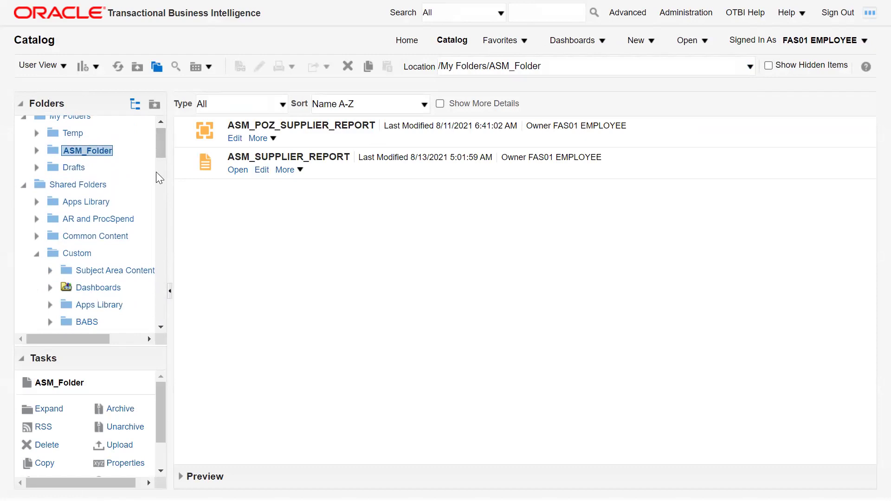
{"action": "left_click_drag", "start_coordinate": [160, 328], "coordinate": [160, 330]}
{"action": "left_click", "coordinate": [160, 330]}
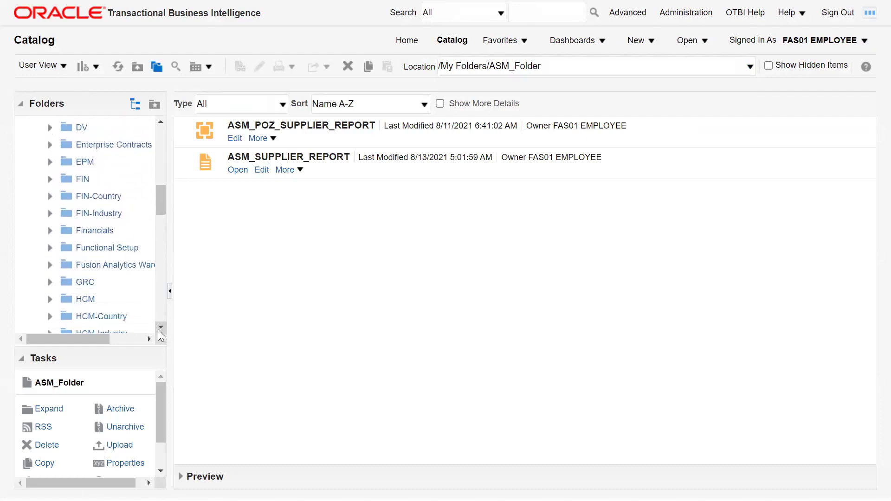
{"action": "left_click", "coordinate": [50, 283]}
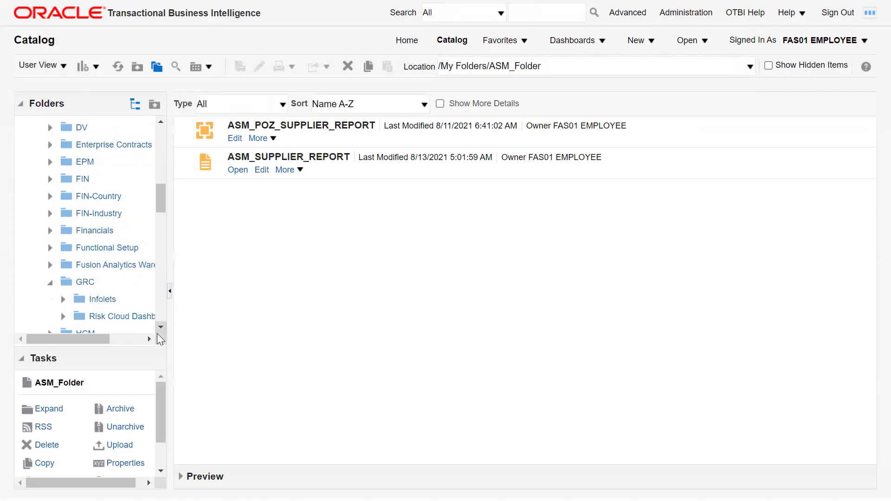
- Open the Infolets folder, then Risk Cloud Dashboards, to list their contents
{"action": "scroll", "coordinate": [159, 331], "scroll_direction": "down", "scroll_amount": 1}
{"action": "left_click", "coordinate": [101, 244]}
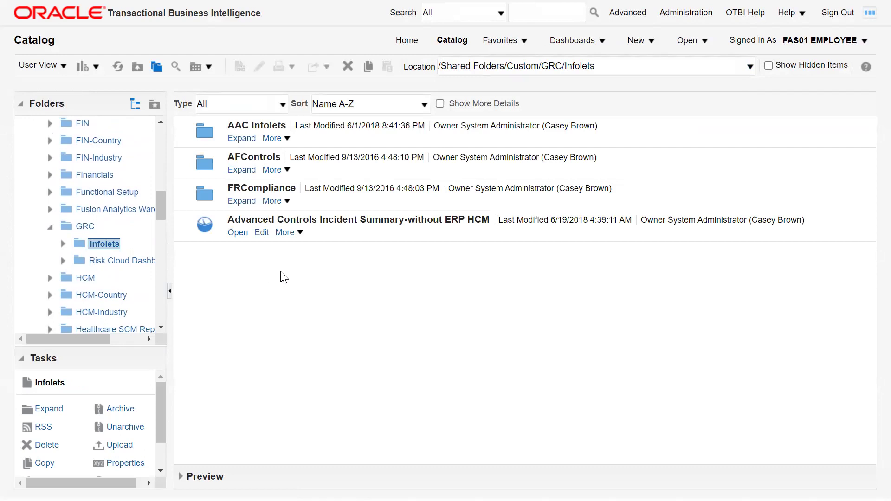
{"action": "left_click", "coordinate": [116, 261]}
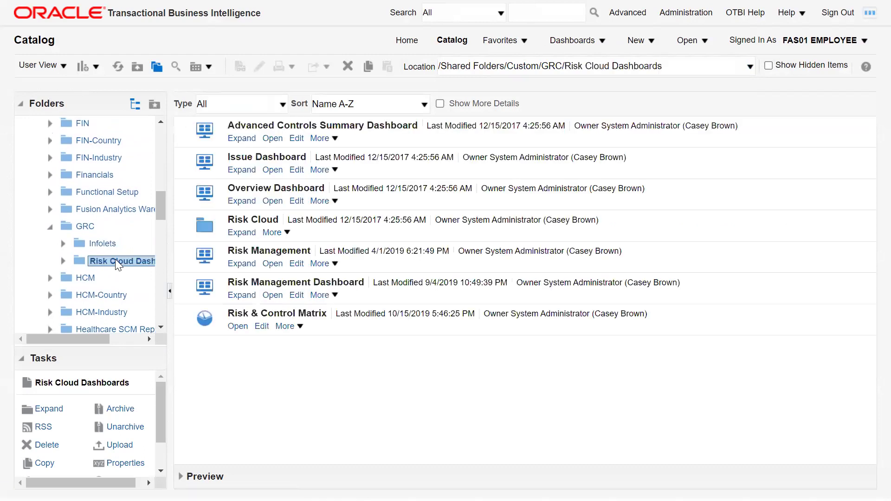
{"action": "mouse_move", "coordinate": [157, 205]}
{"action": "left_mouse_down"}
{"action": "mouse_move", "coordinate": [159, 151]}
{"action": "mouse_move", "coordinate": [153, 205]}
{"action": "left_mouse_up"}
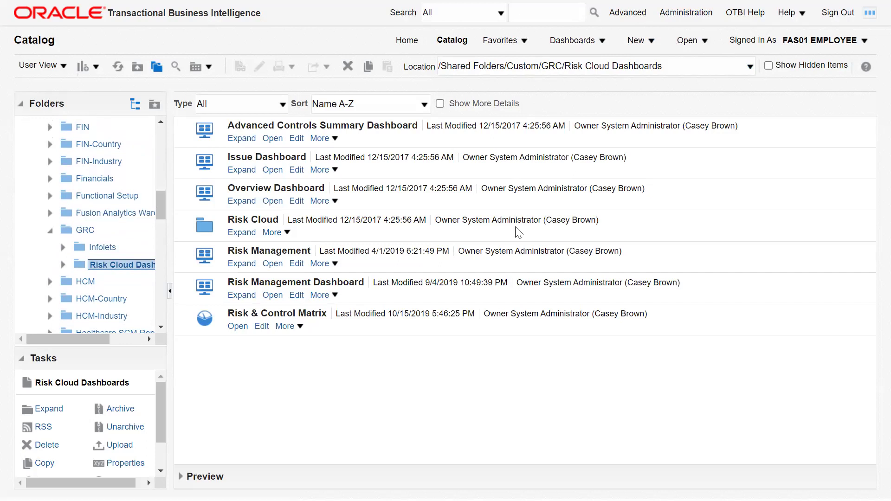
{"action": "left_click_drag", "start_coordinate": [160, 385], "coordinate": [164, 456]}
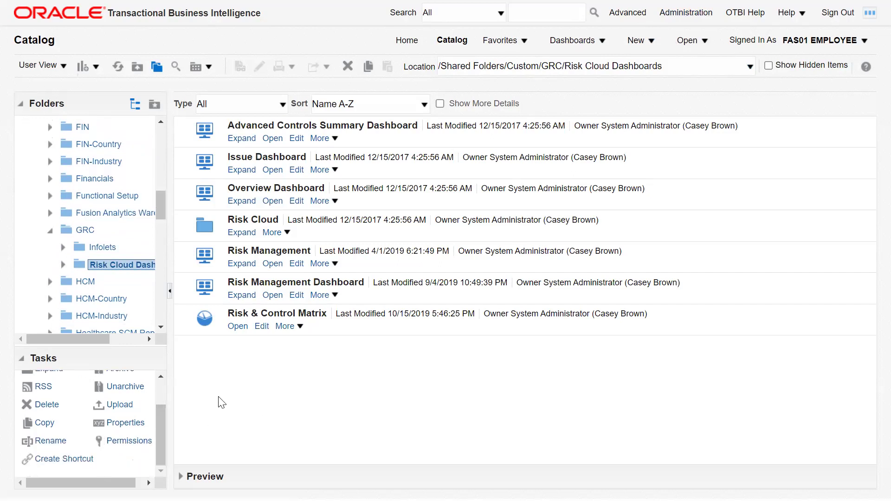
{"action": "scroll", "coordinate": [166, 427], "scroll_direction": "up", "scroll_amount": 3}
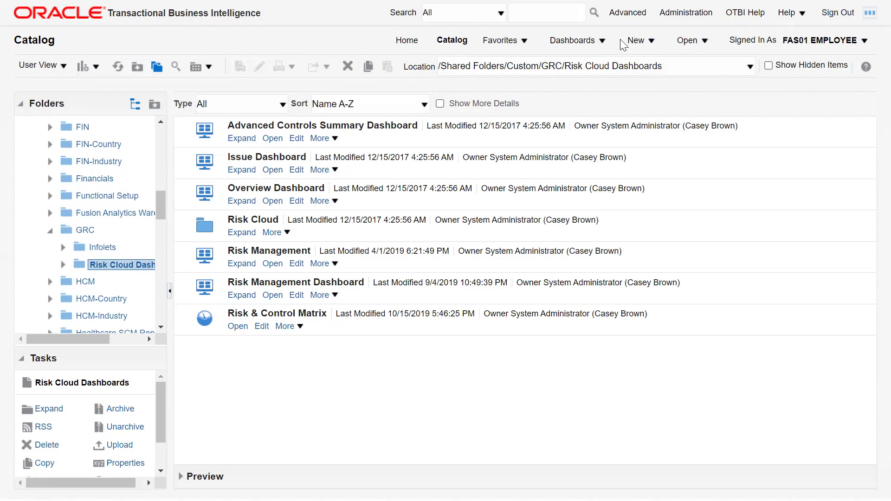
{"action": "left_click", "coordinate": [600, 41]}
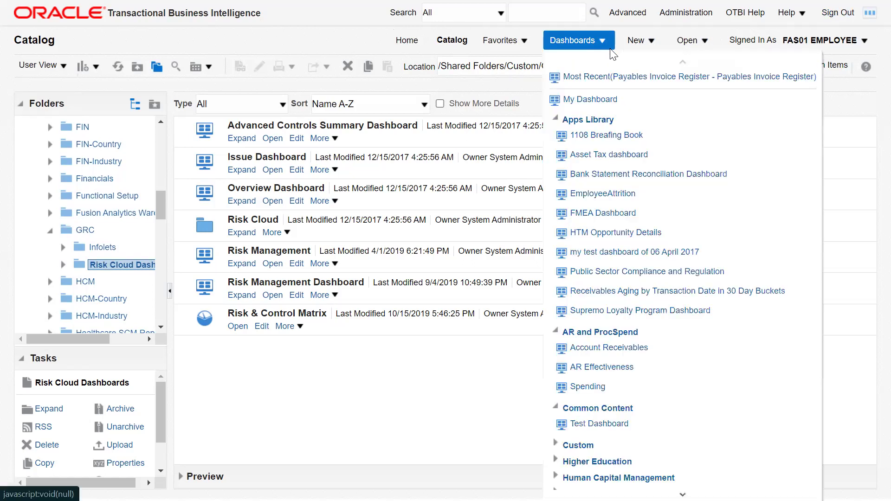